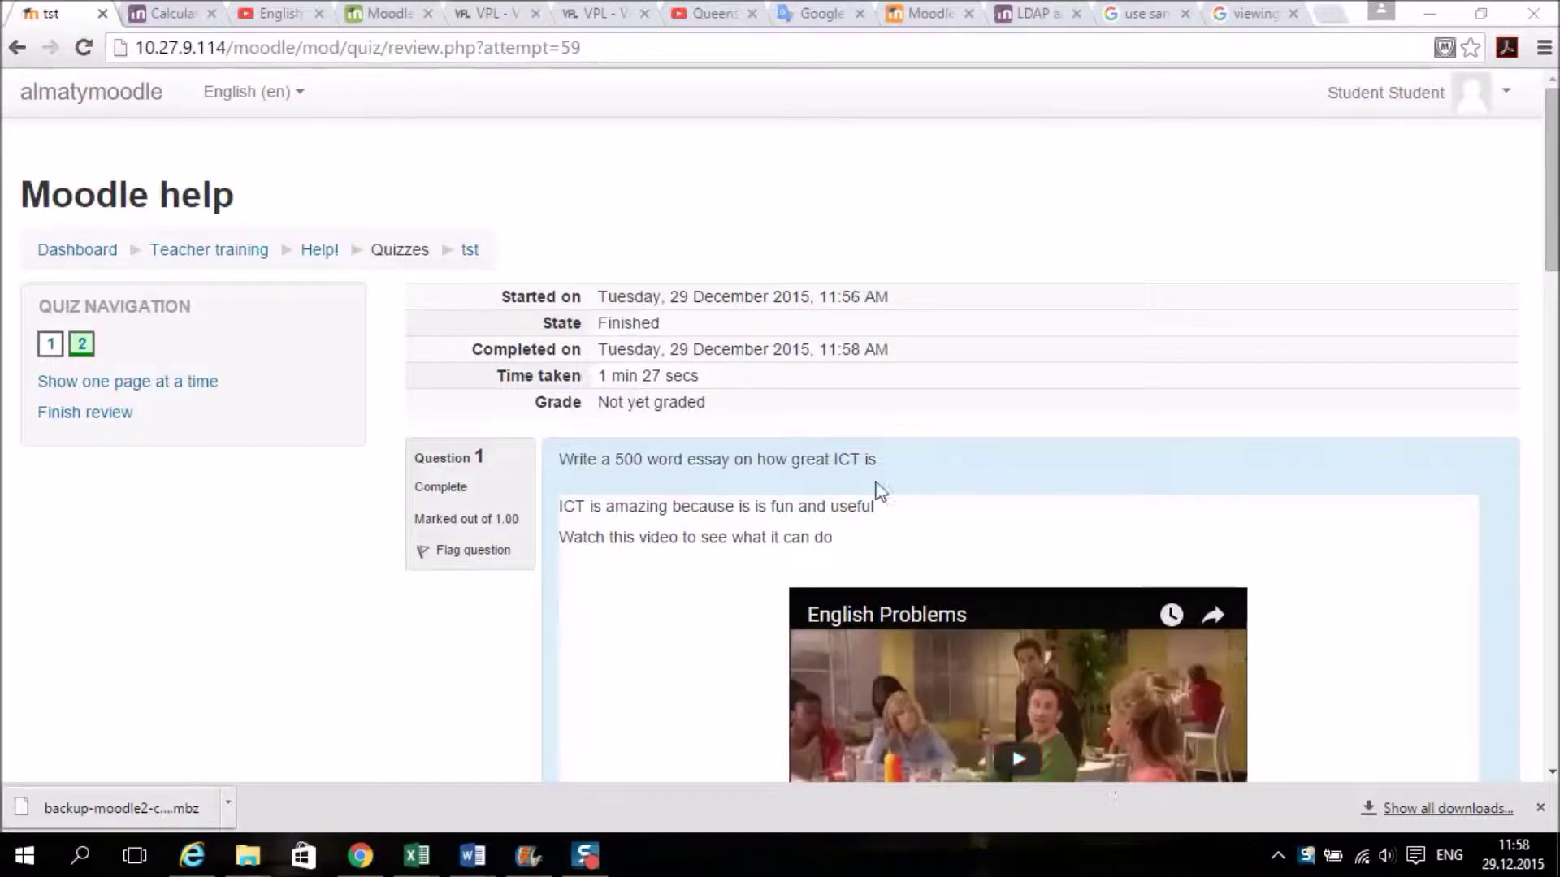
Review the essay prompt and scroll through the Essay Example quiz editing page.
left_click_drag(776, 459, 692, 463)
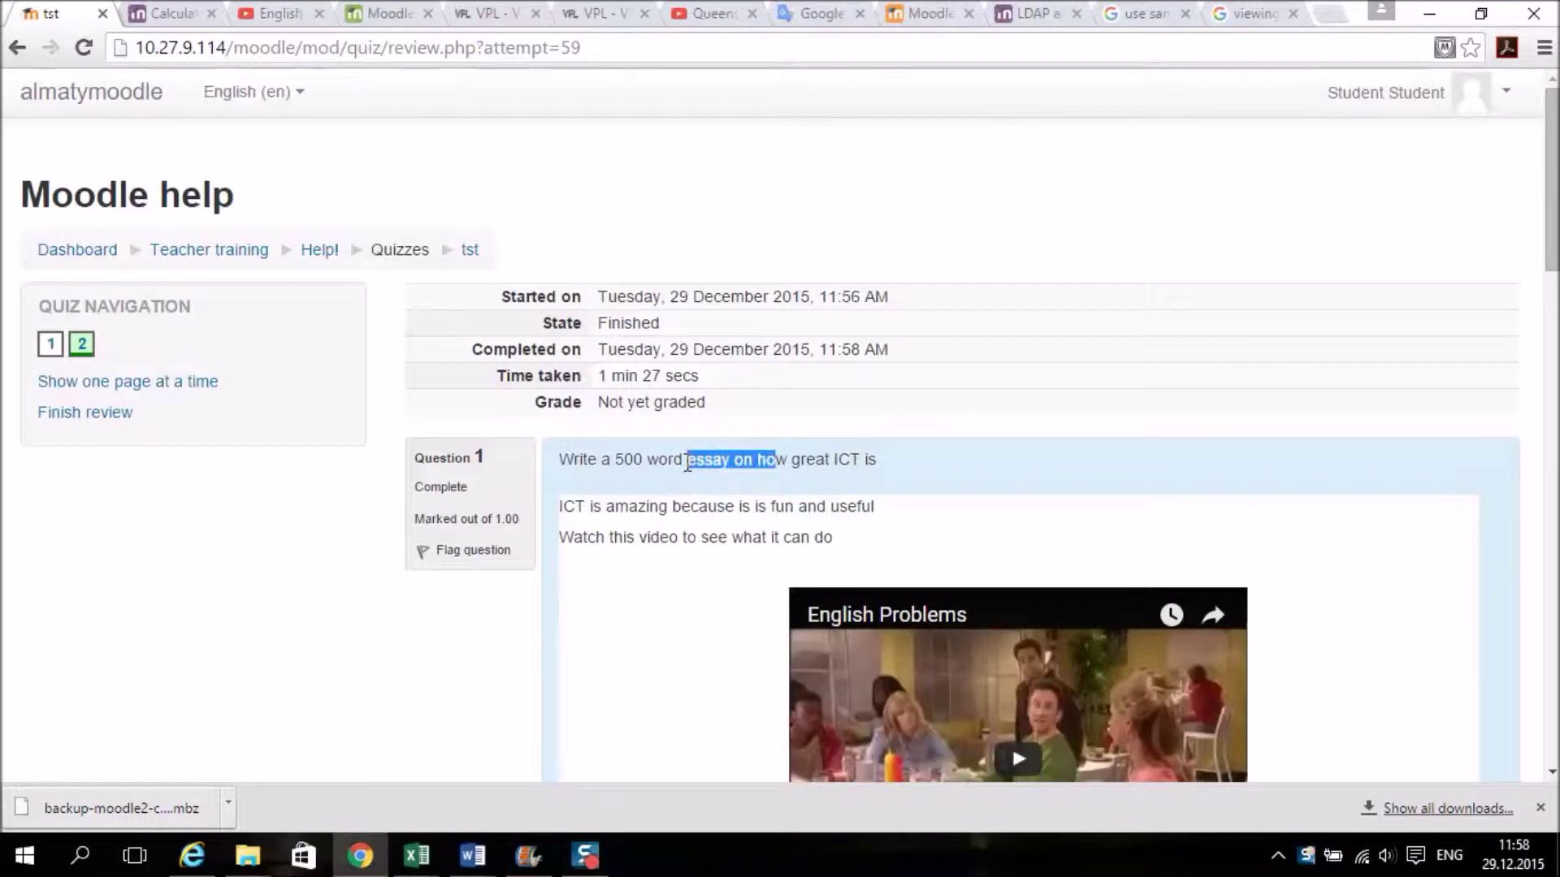
left_click(912, 499)
scroll(914, 504, "down", 2)
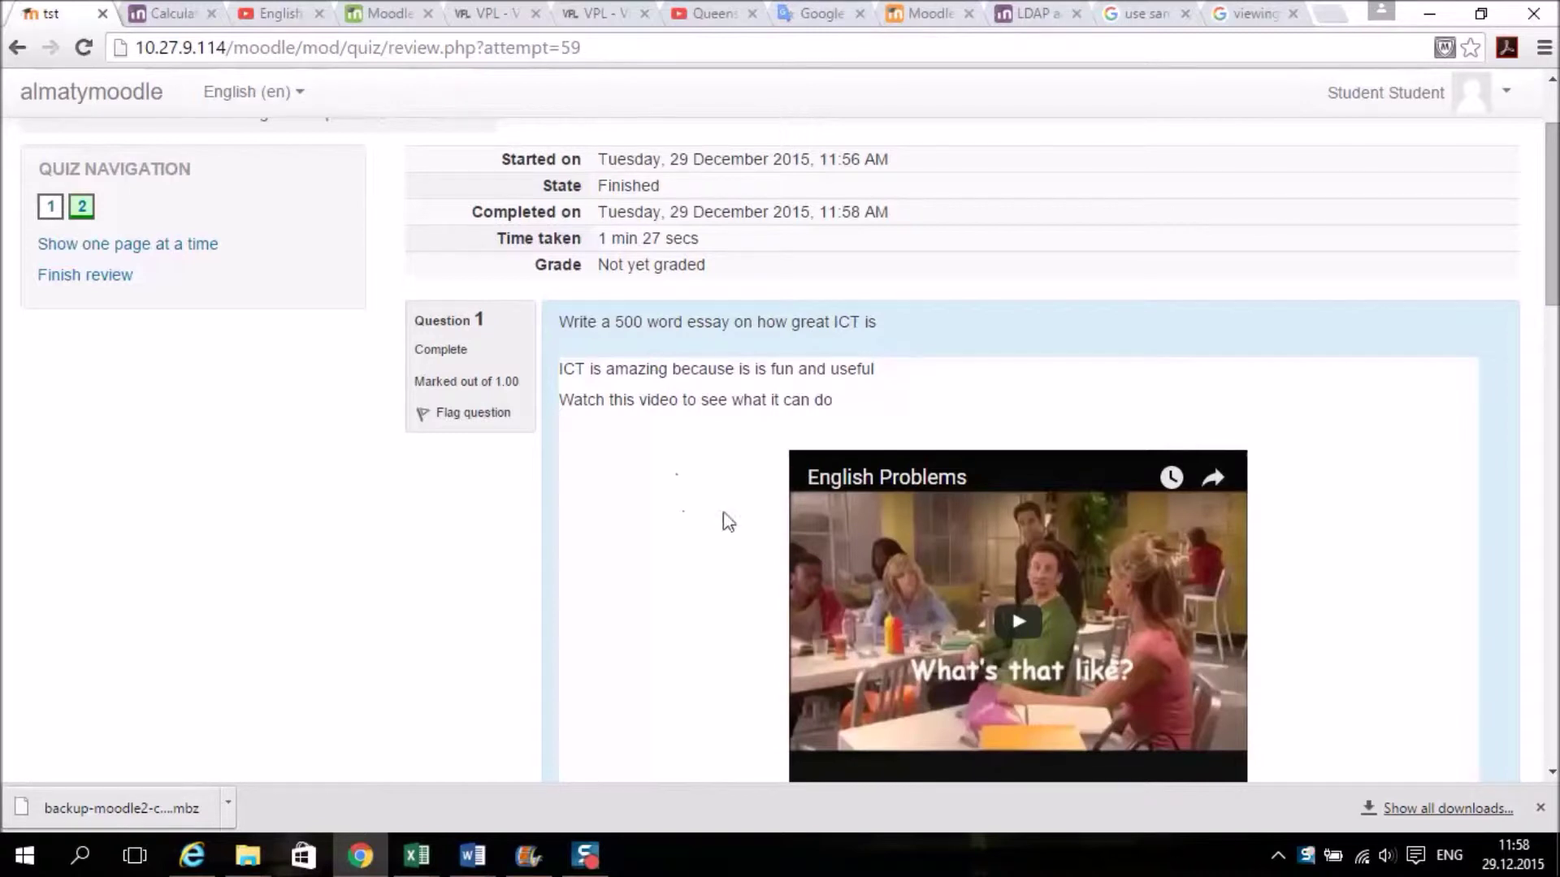
scroll(707, 631, "down", 1)
scroll(709, 630, "down", 2)
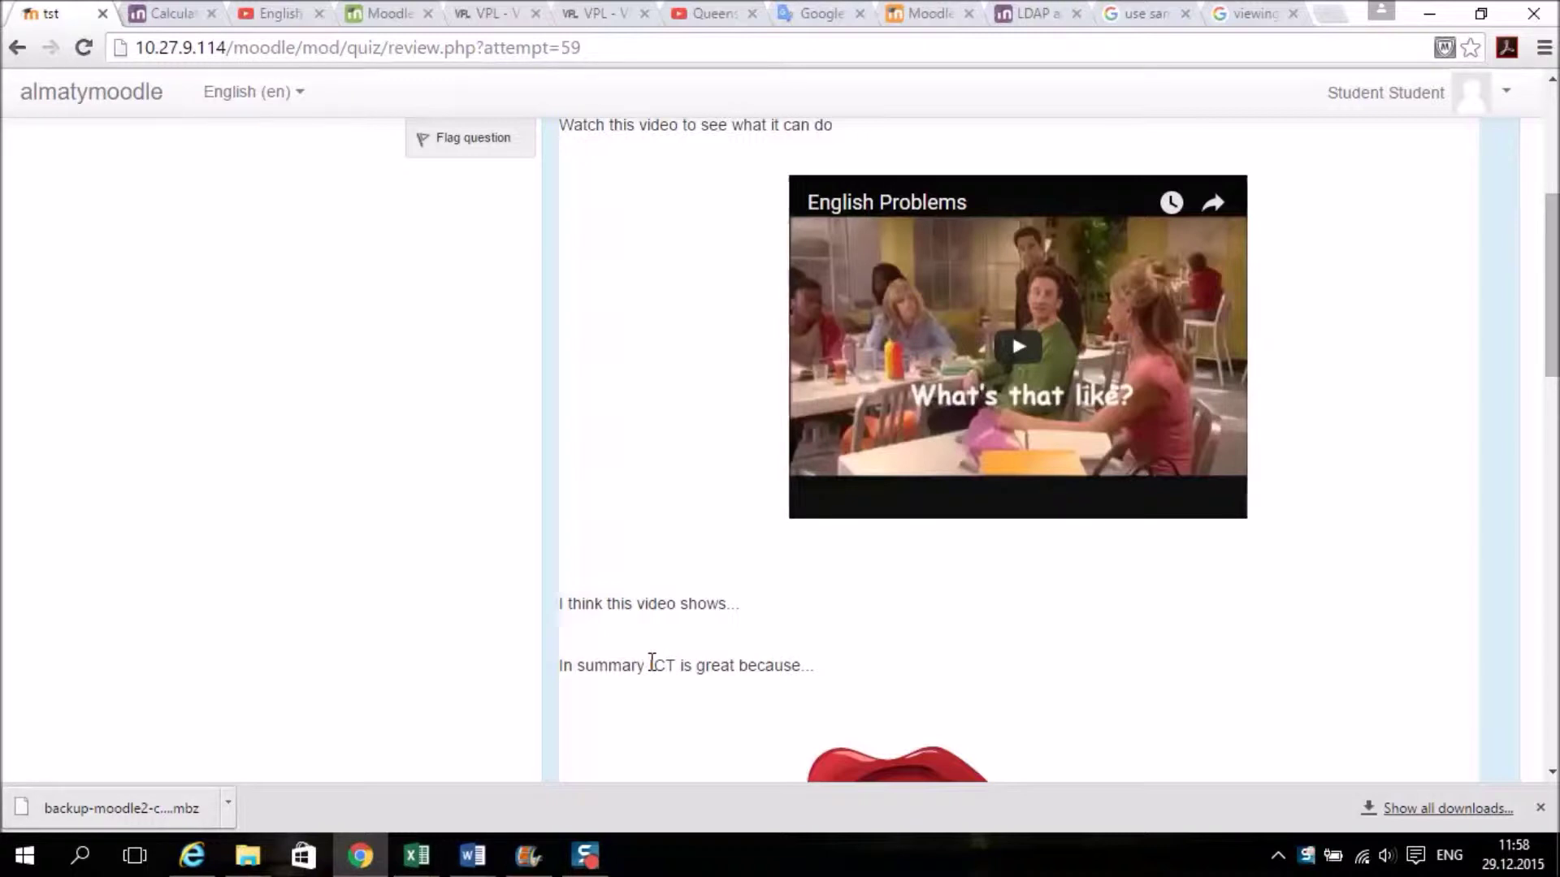
scroll(650, 667, "down", 3)
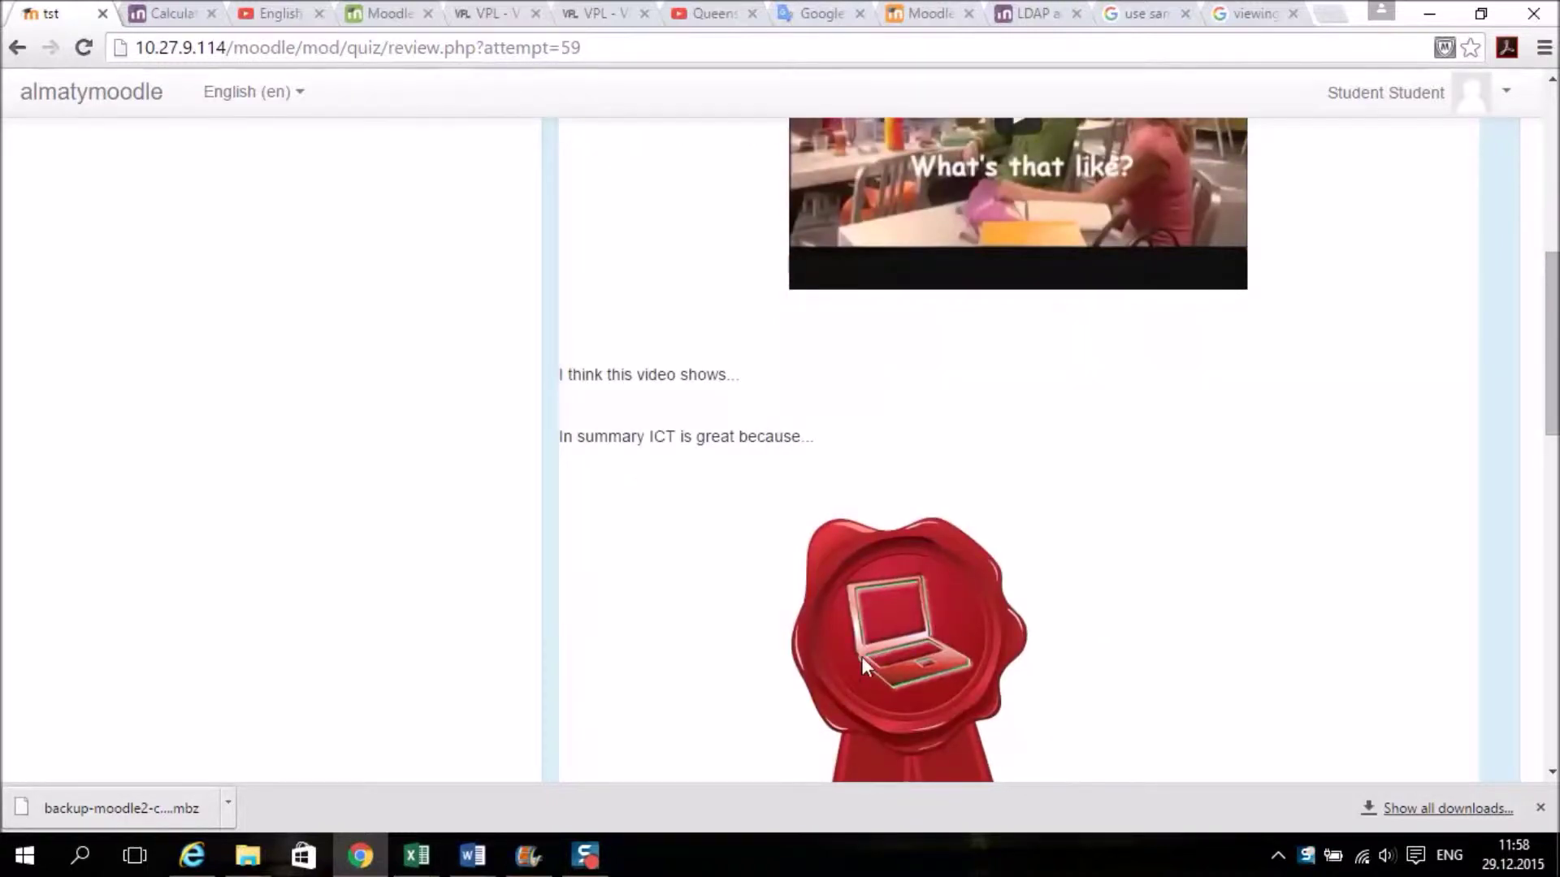
scroll(740, 649, "up", 1)
scroll(743, 649, "up", 5)
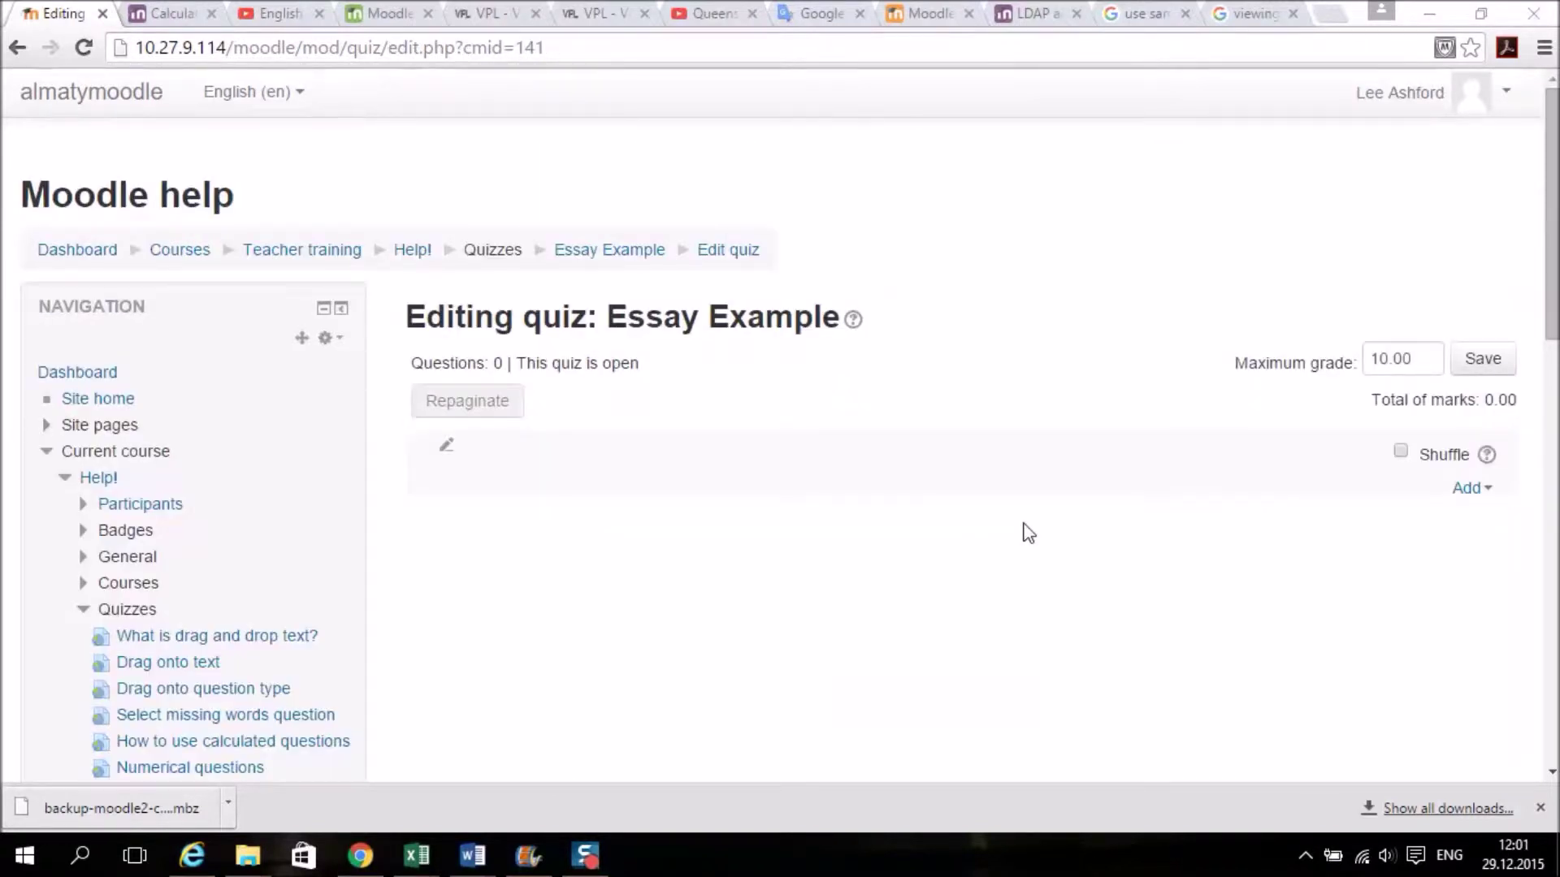
Add a new Essay question to the quiz and start on its name field.
left_click(1467, 489)
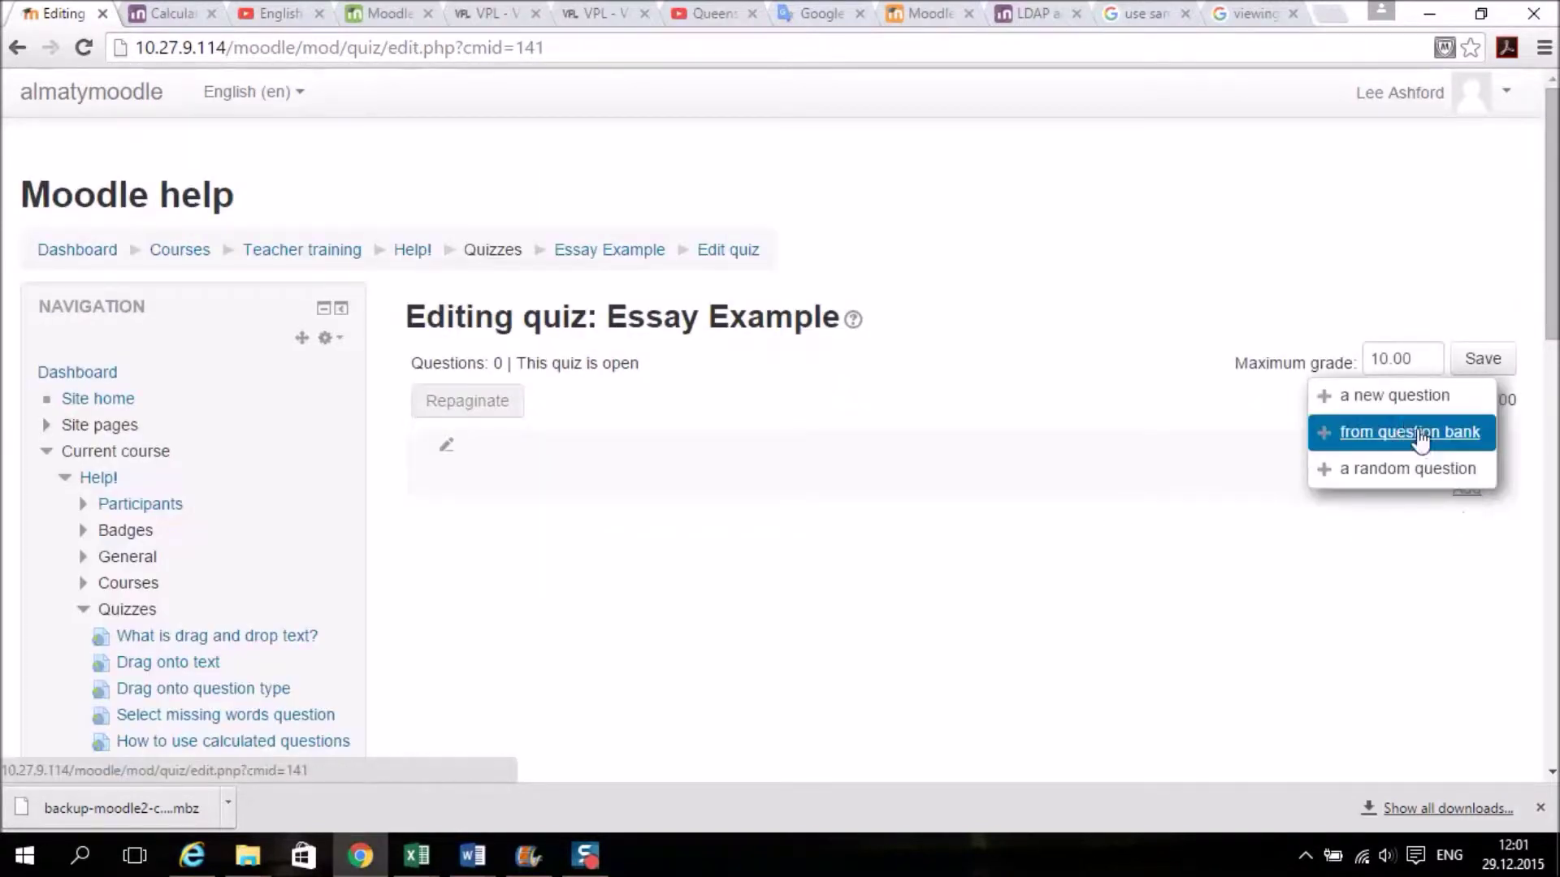
left_click(1382, 395)
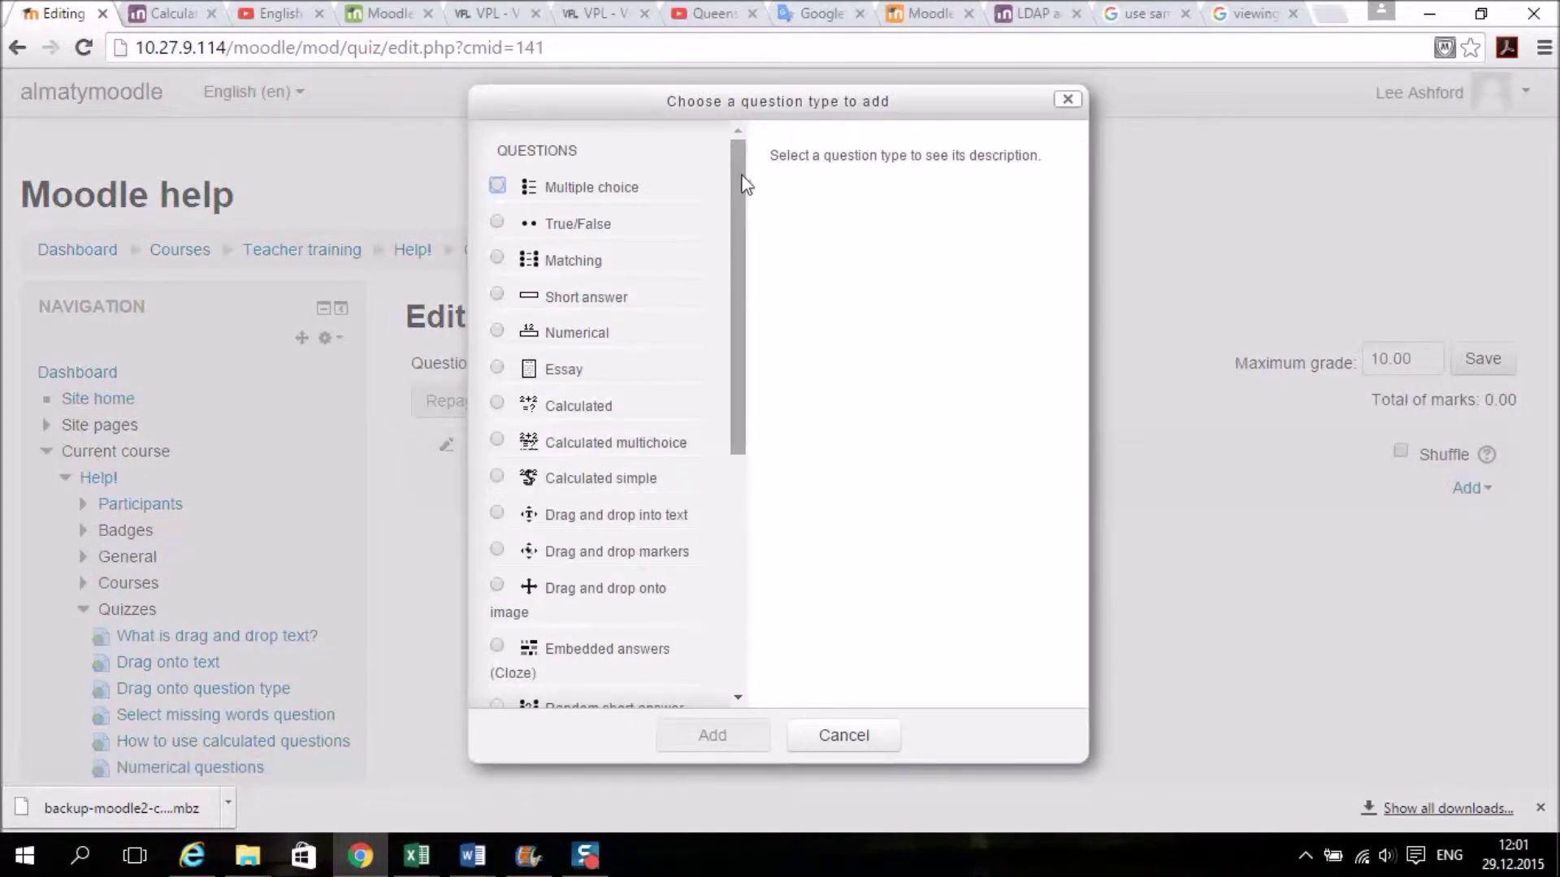
scroll(746, 185, "down", 1)
left_click(499, 328)
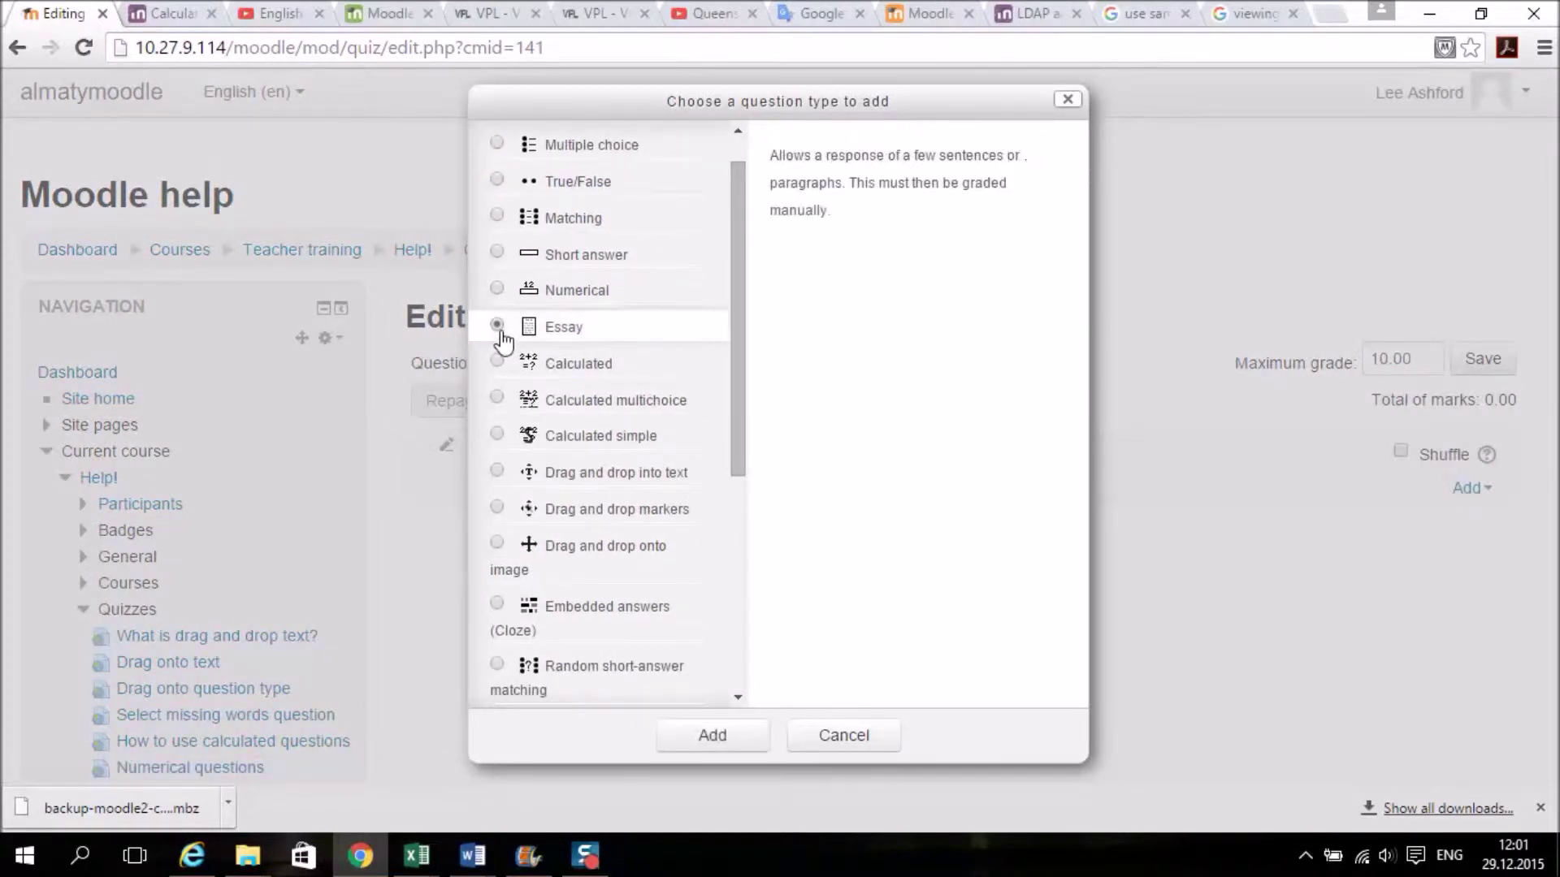
left_click(717, 738)
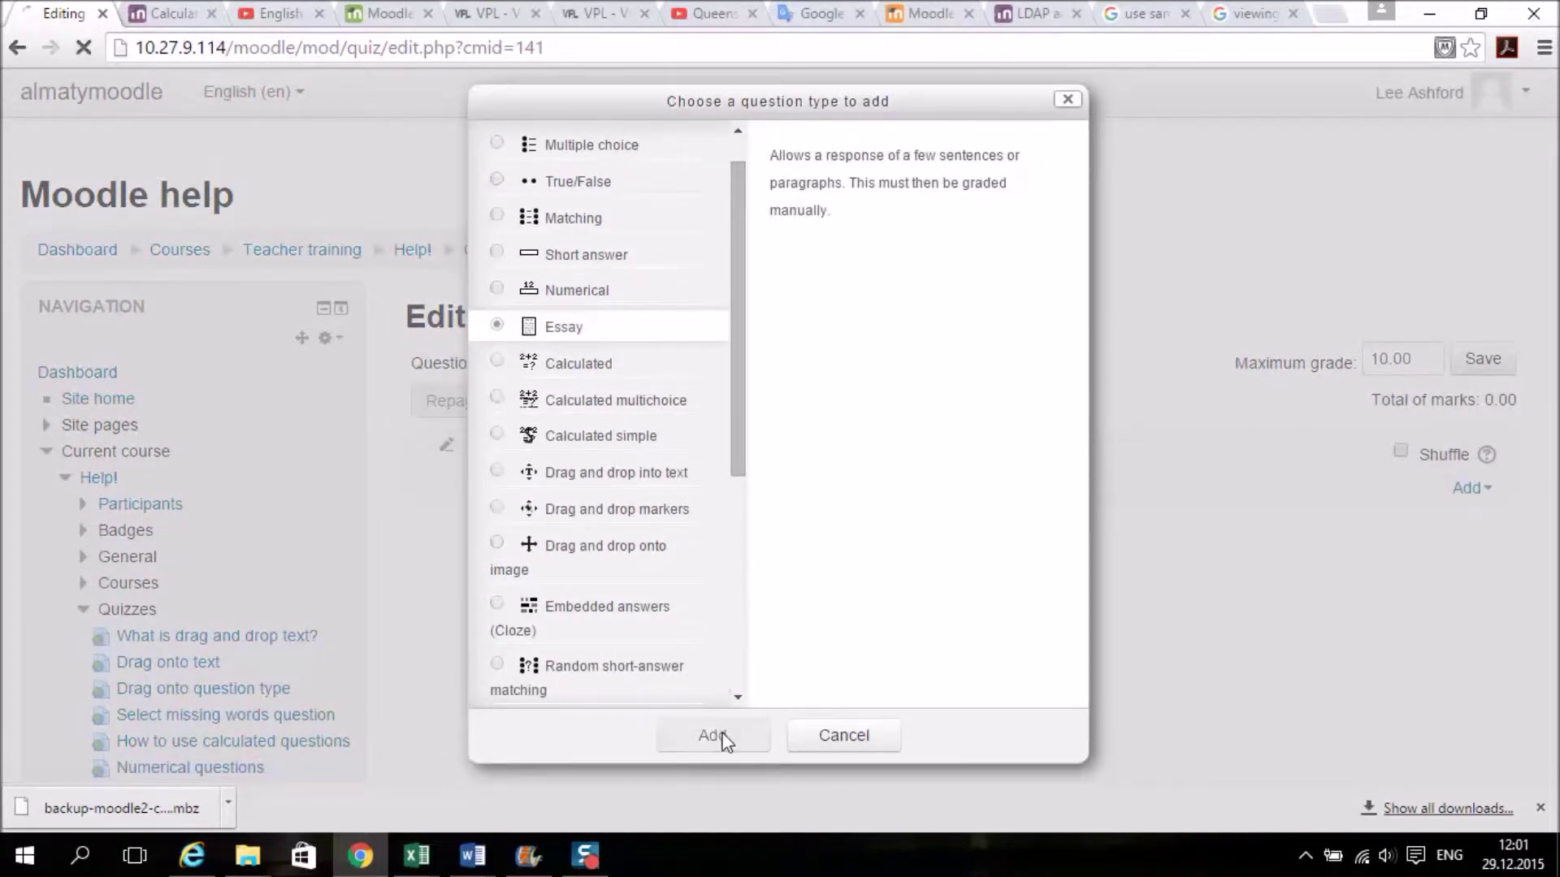
left_click(759, 528)
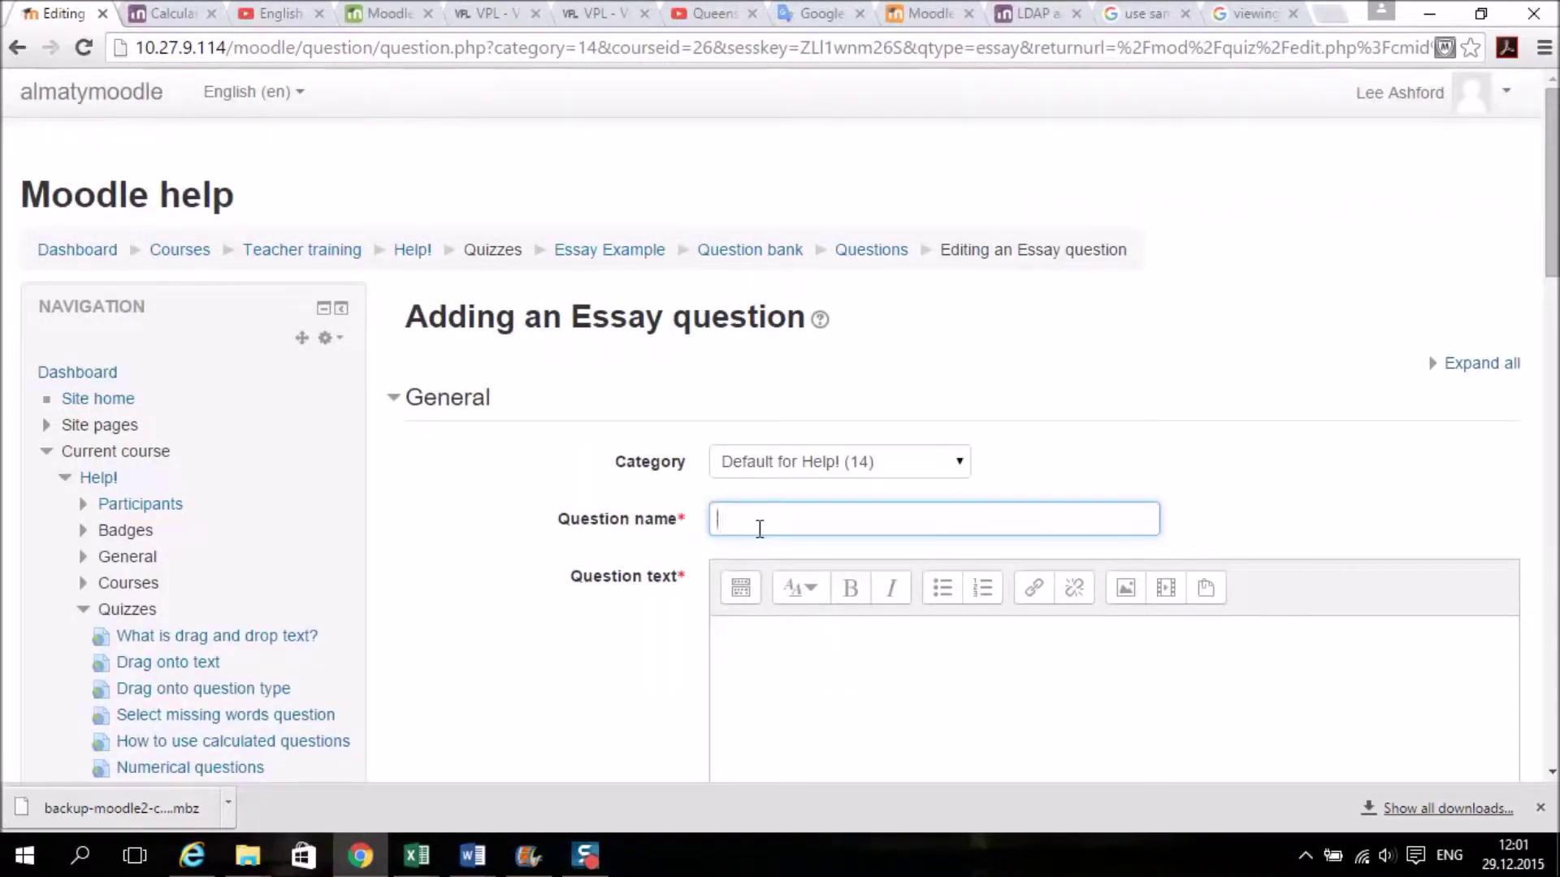
Name it 'Essay question' and ask for a 500-word Kazakhstan's-future essay, allowing videos and pictures.
type("Essay question")
left_click(785, 667)
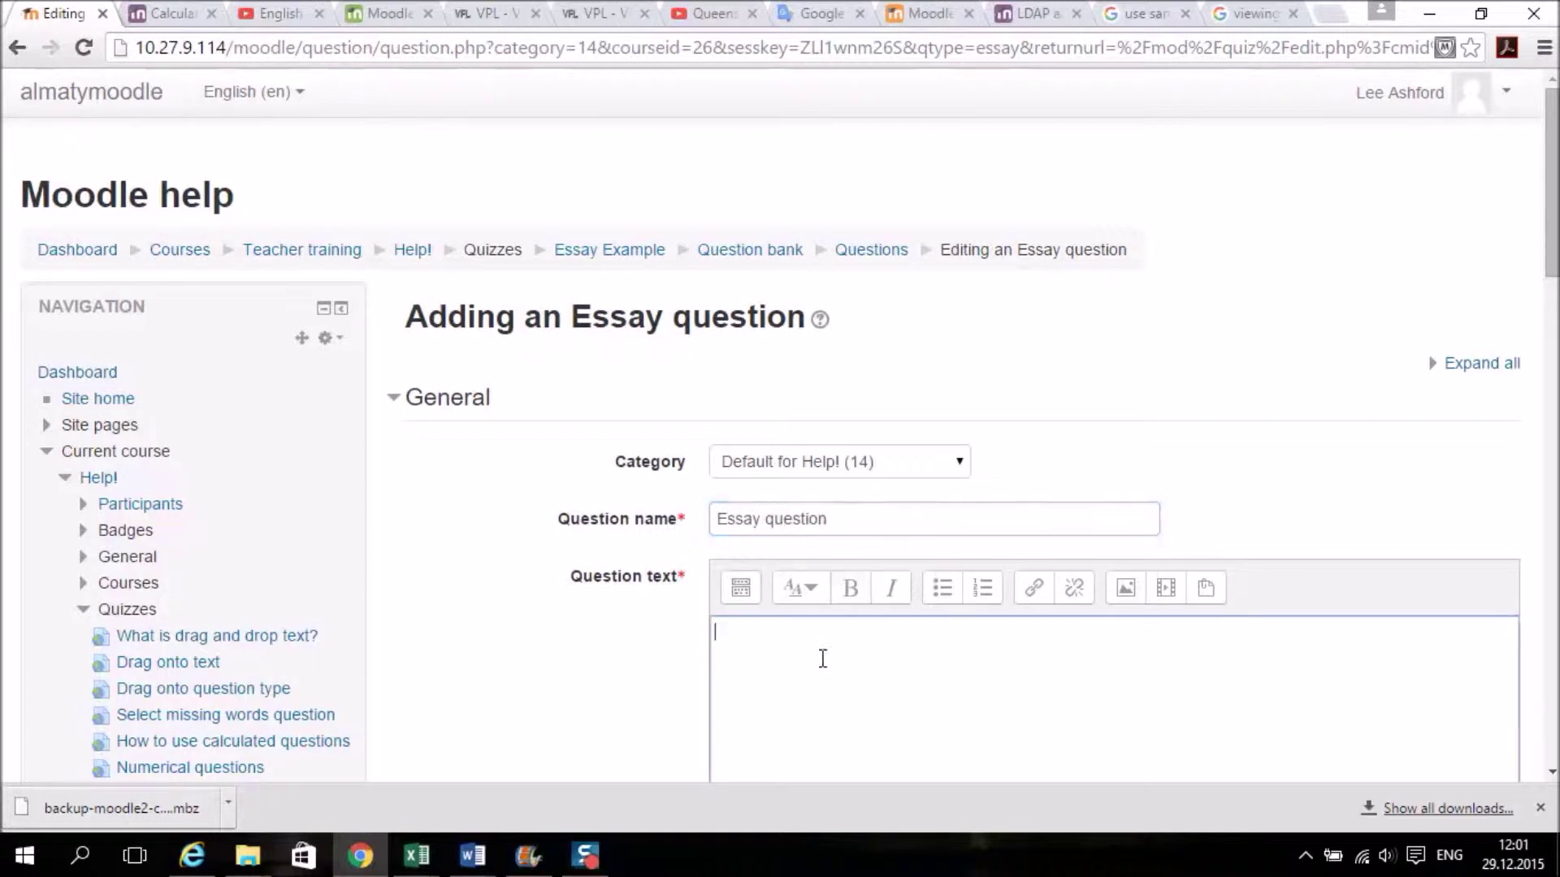
left_click_drag(1549, 261, 1549, 351)
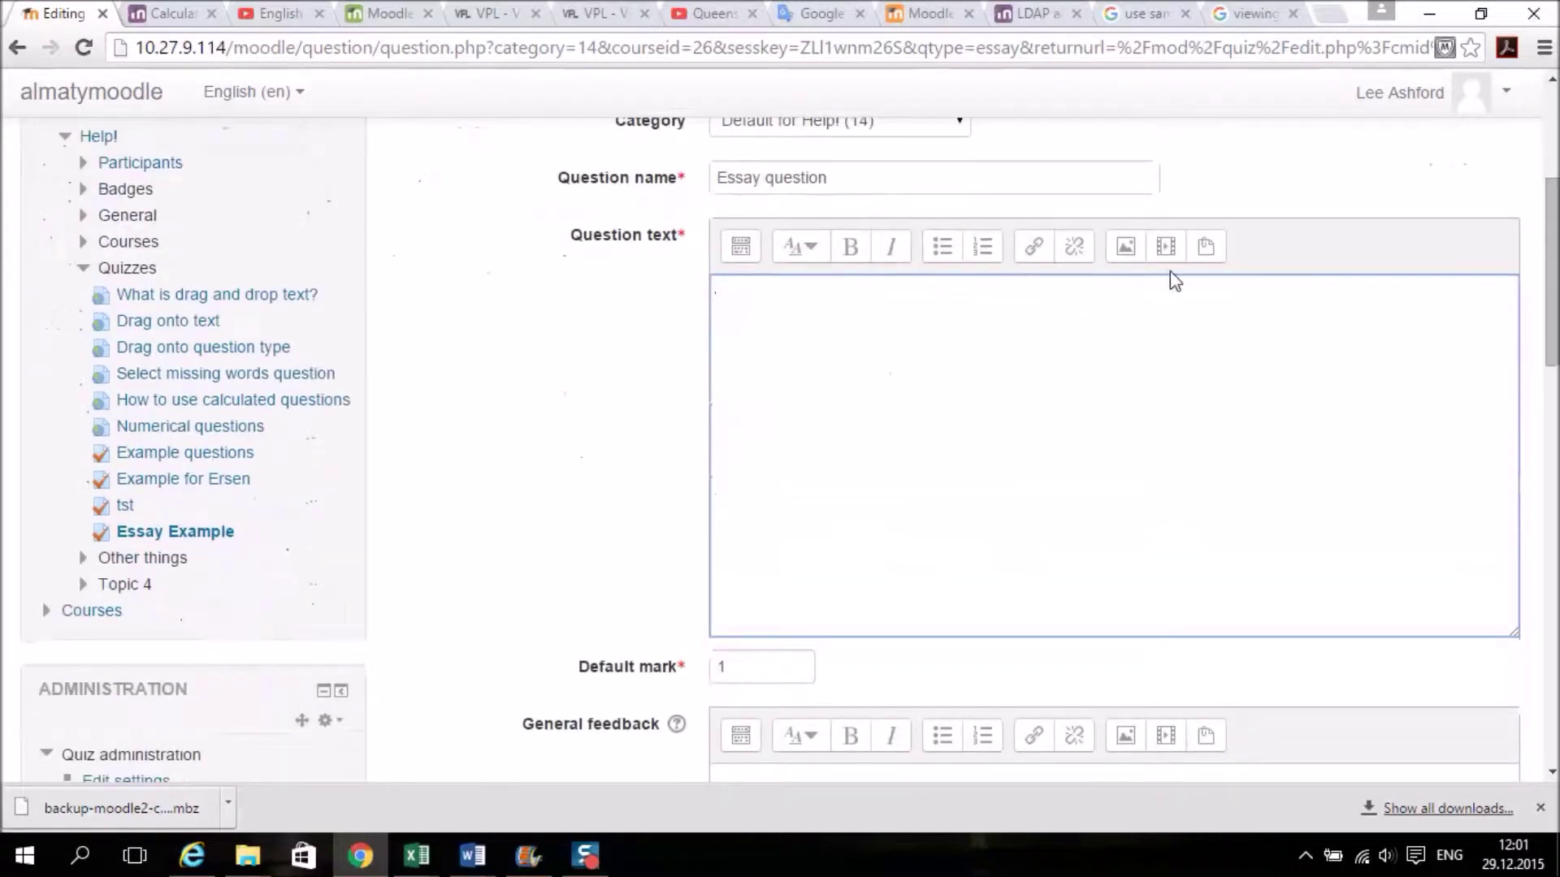
type("Write a 500 word essay on")
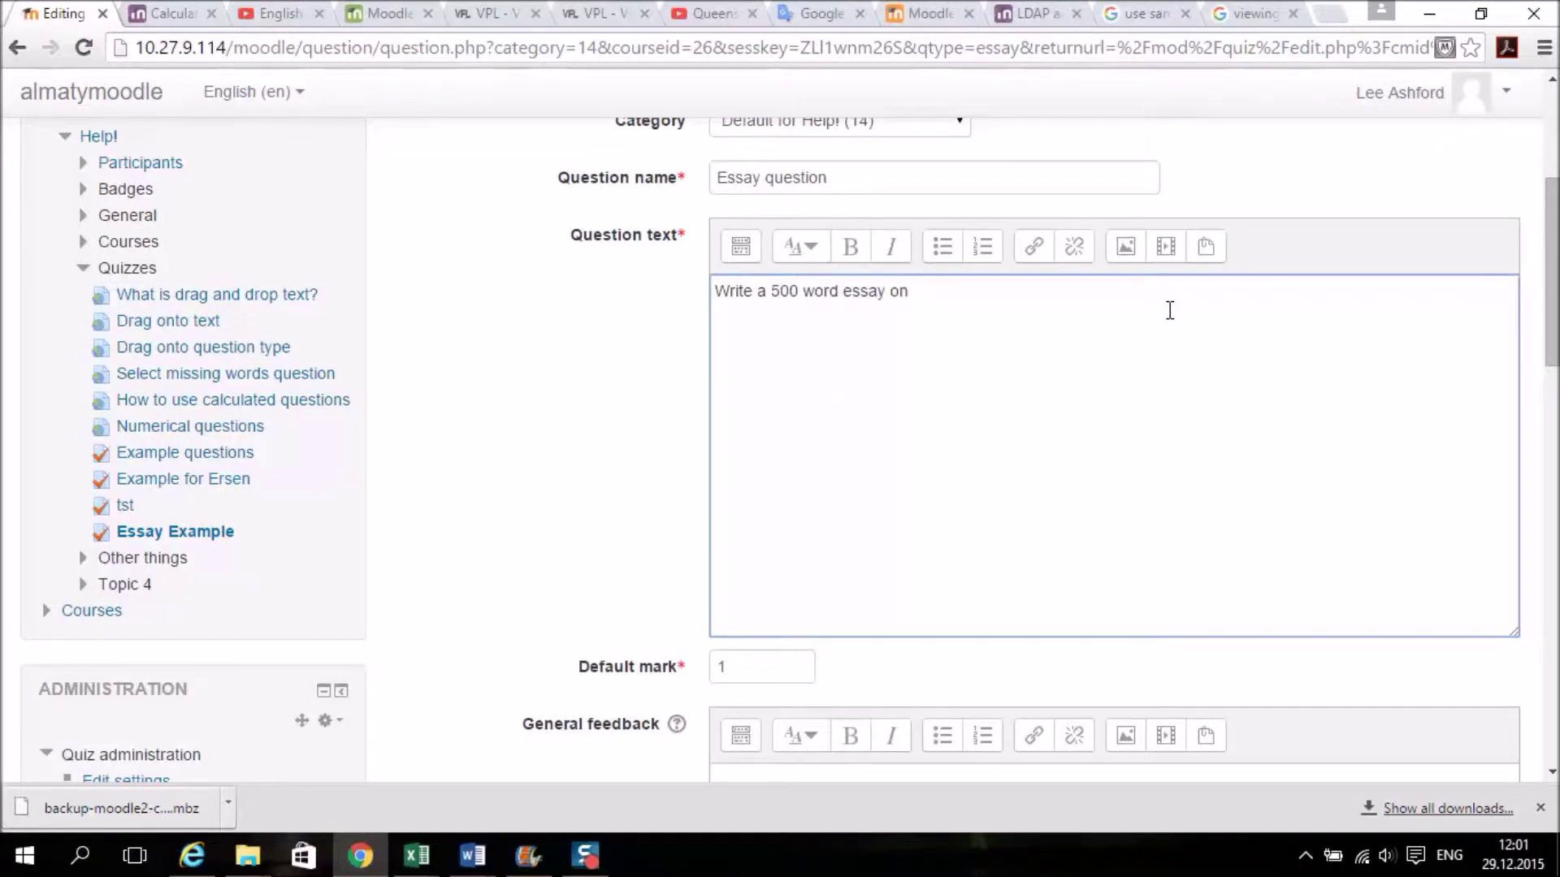
type(" any topic about Kazakhstan")
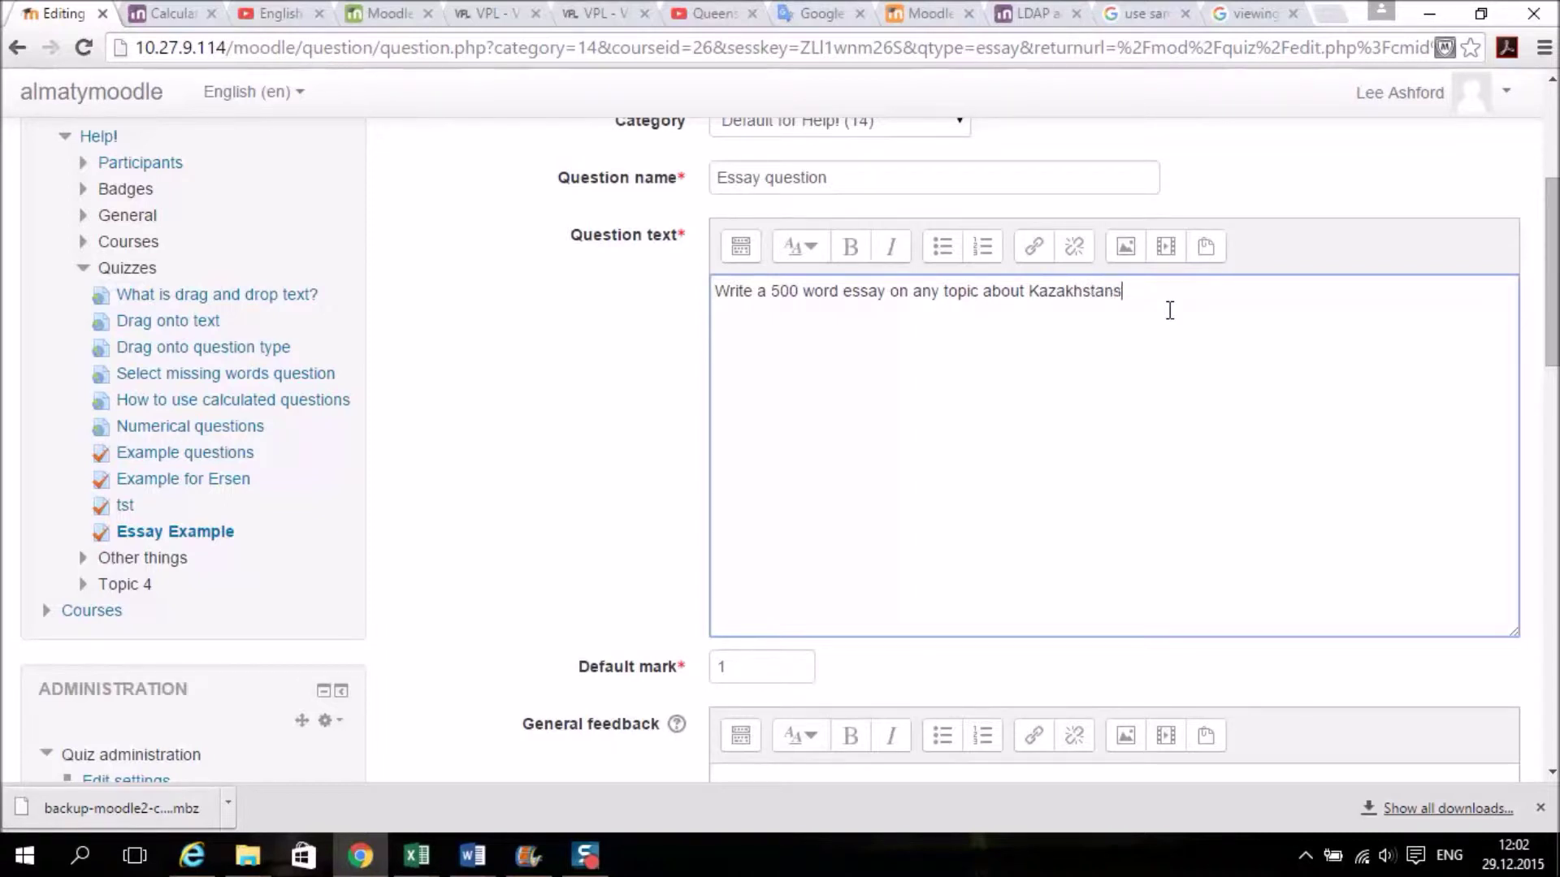
type("'s ")
type("future ")
type("You can ")
type("include vi")
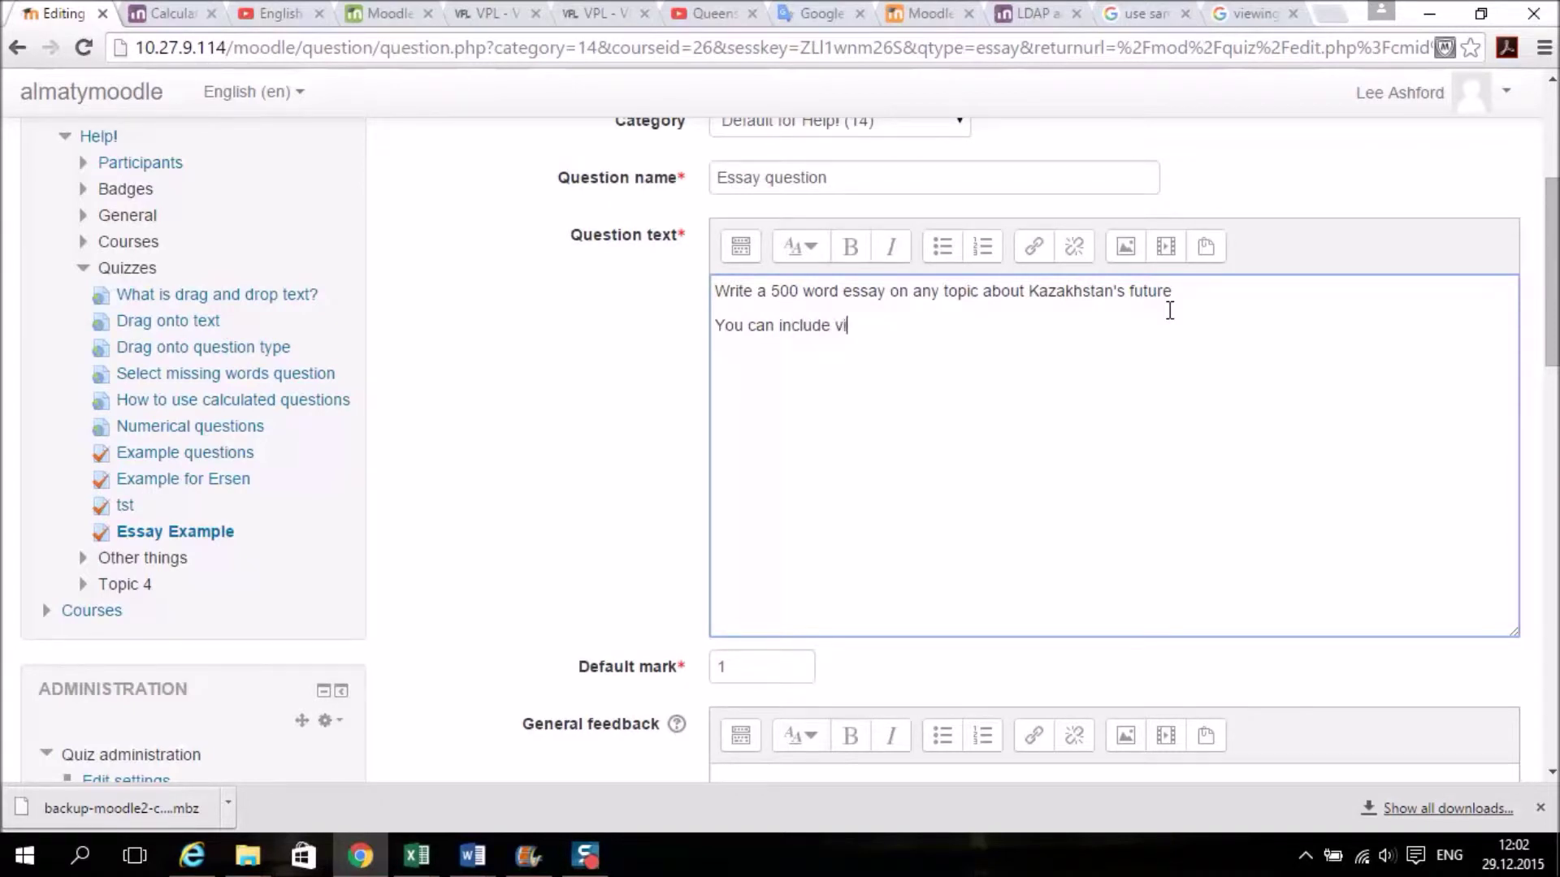
type("deos and pip")
key("BackSpace")
type("ctures to help if ")
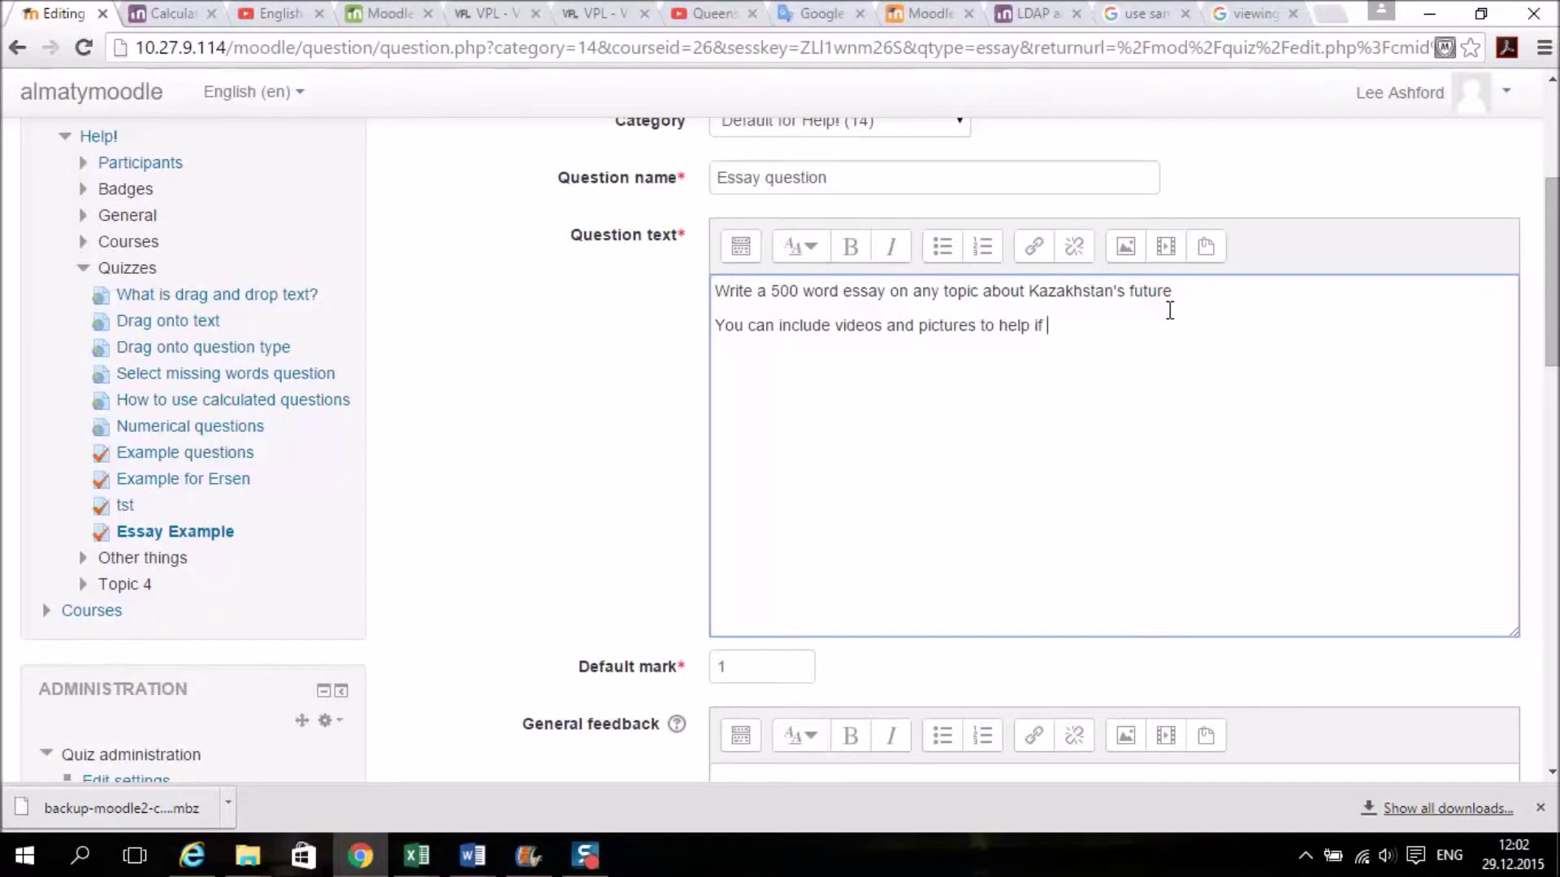
type("you wish.")
scroll(643, 380, "down", 3)
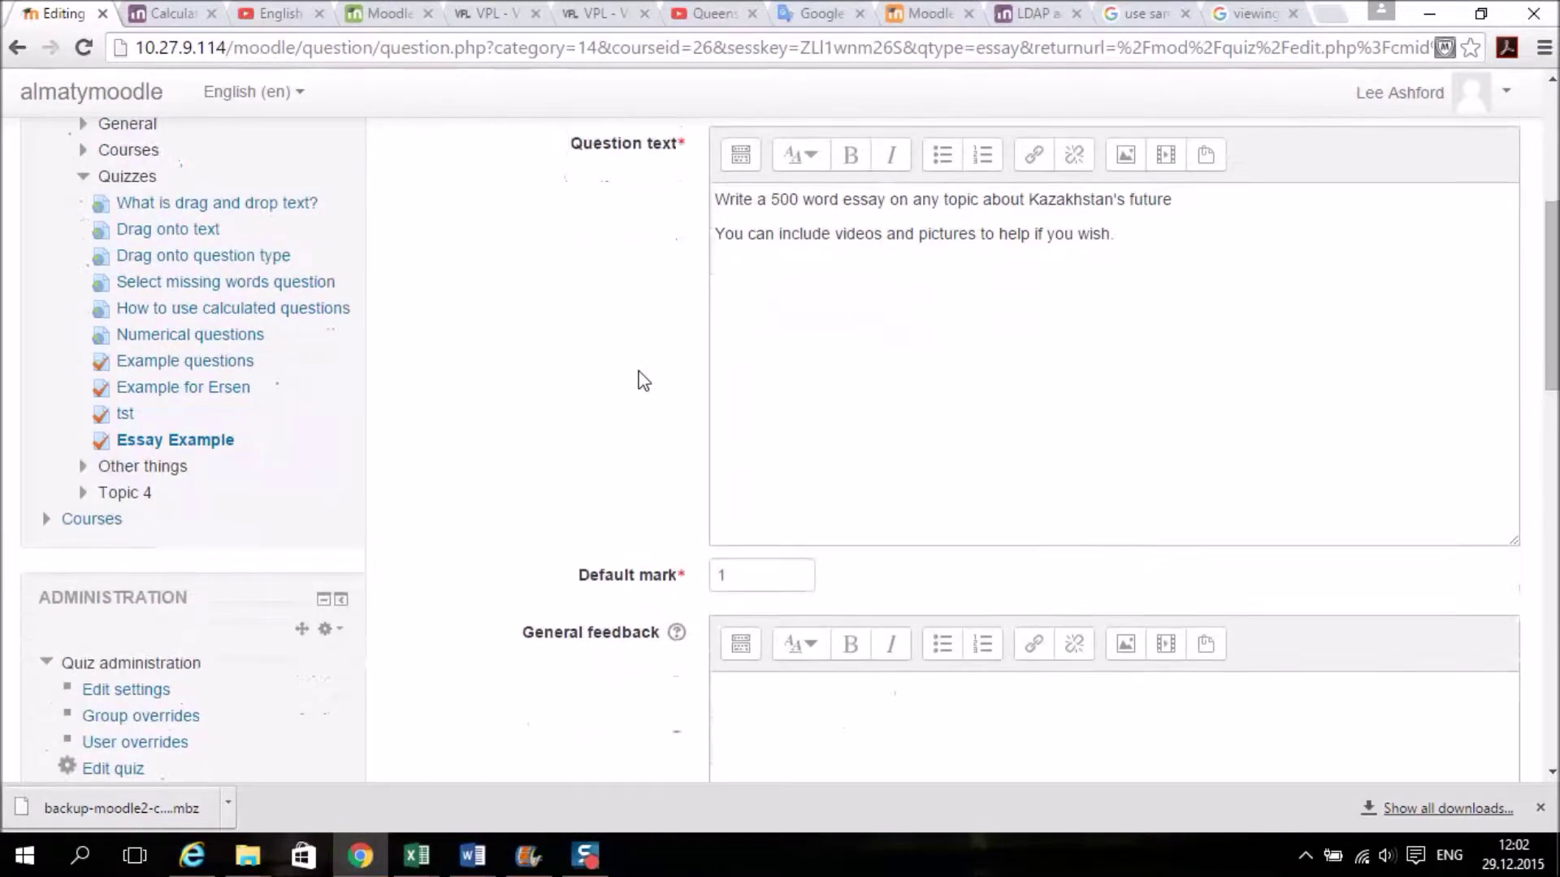
scroll(644, 381, "down", 1)
double_click(720, 392)
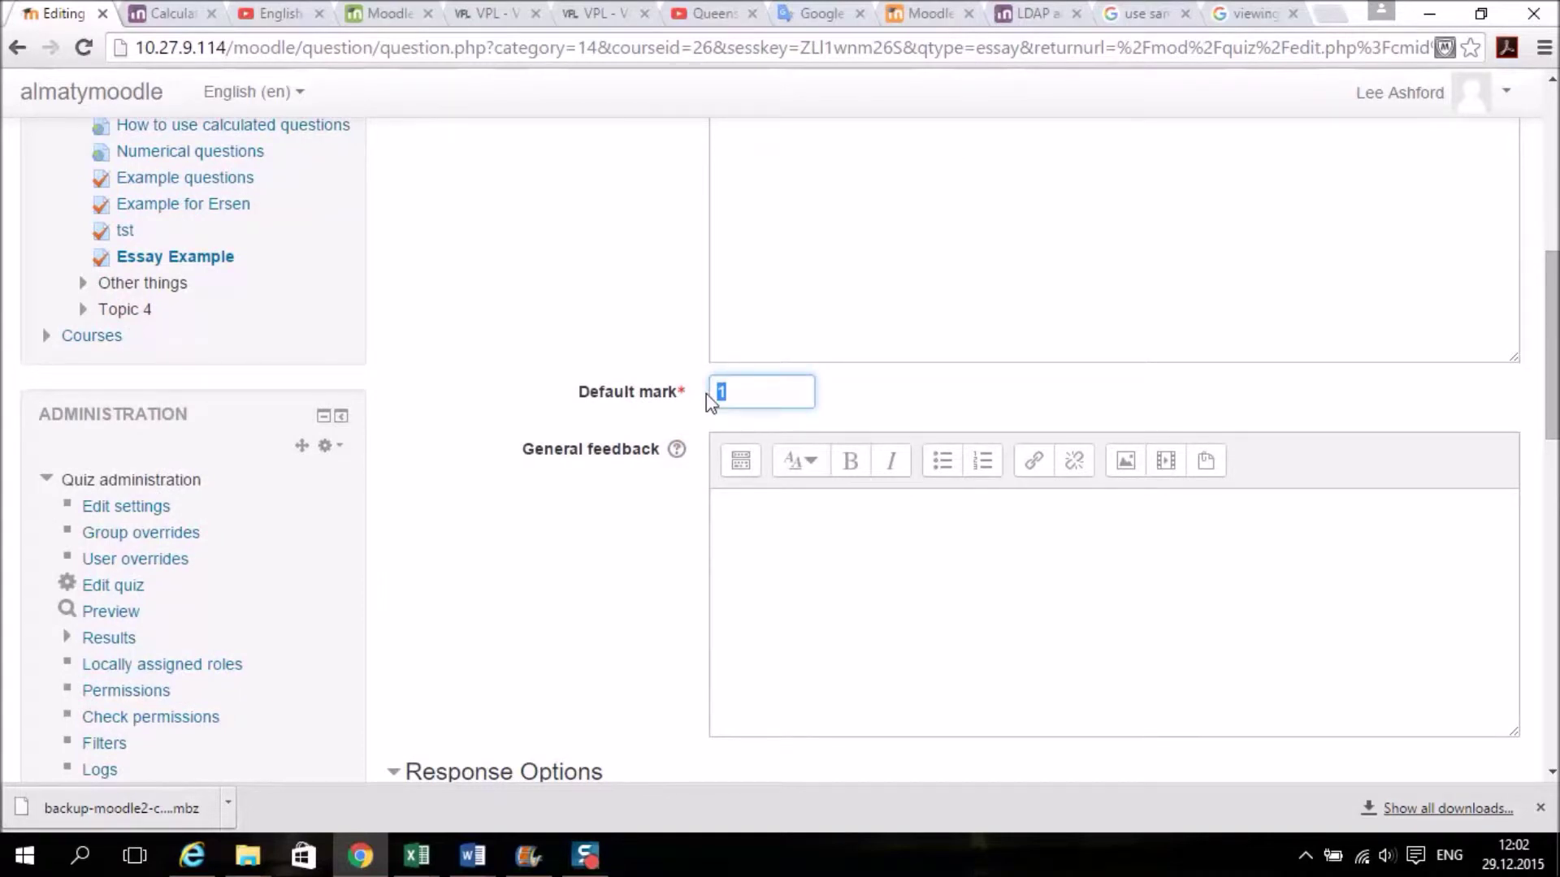
type("10")
left_click(685, 541)
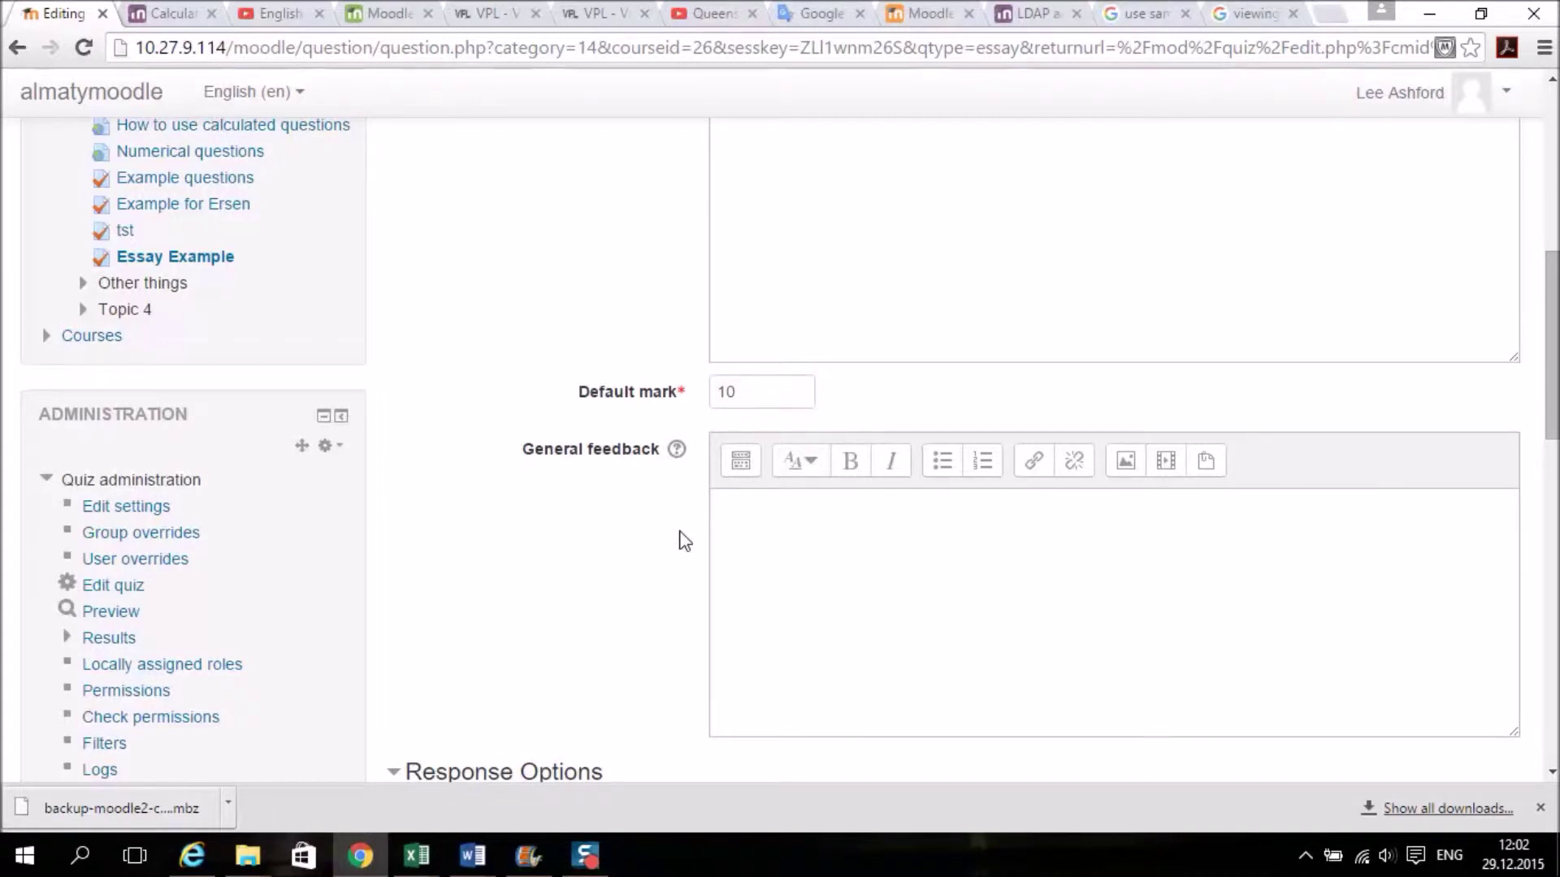
scroll(661, 557, "down", 4)
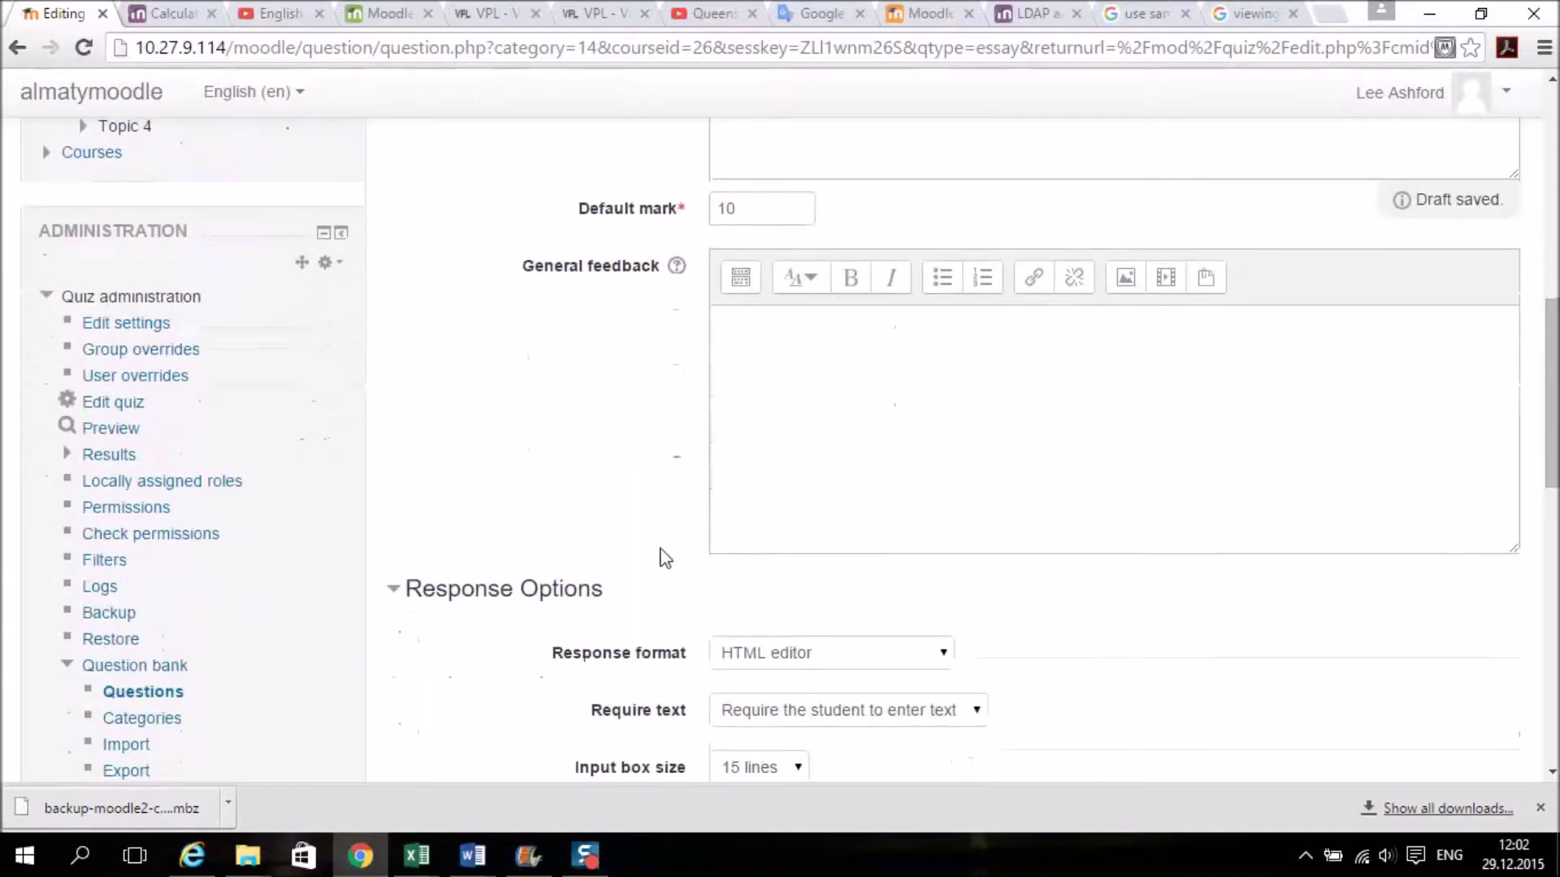
scroll(665, 557, "down", 8)
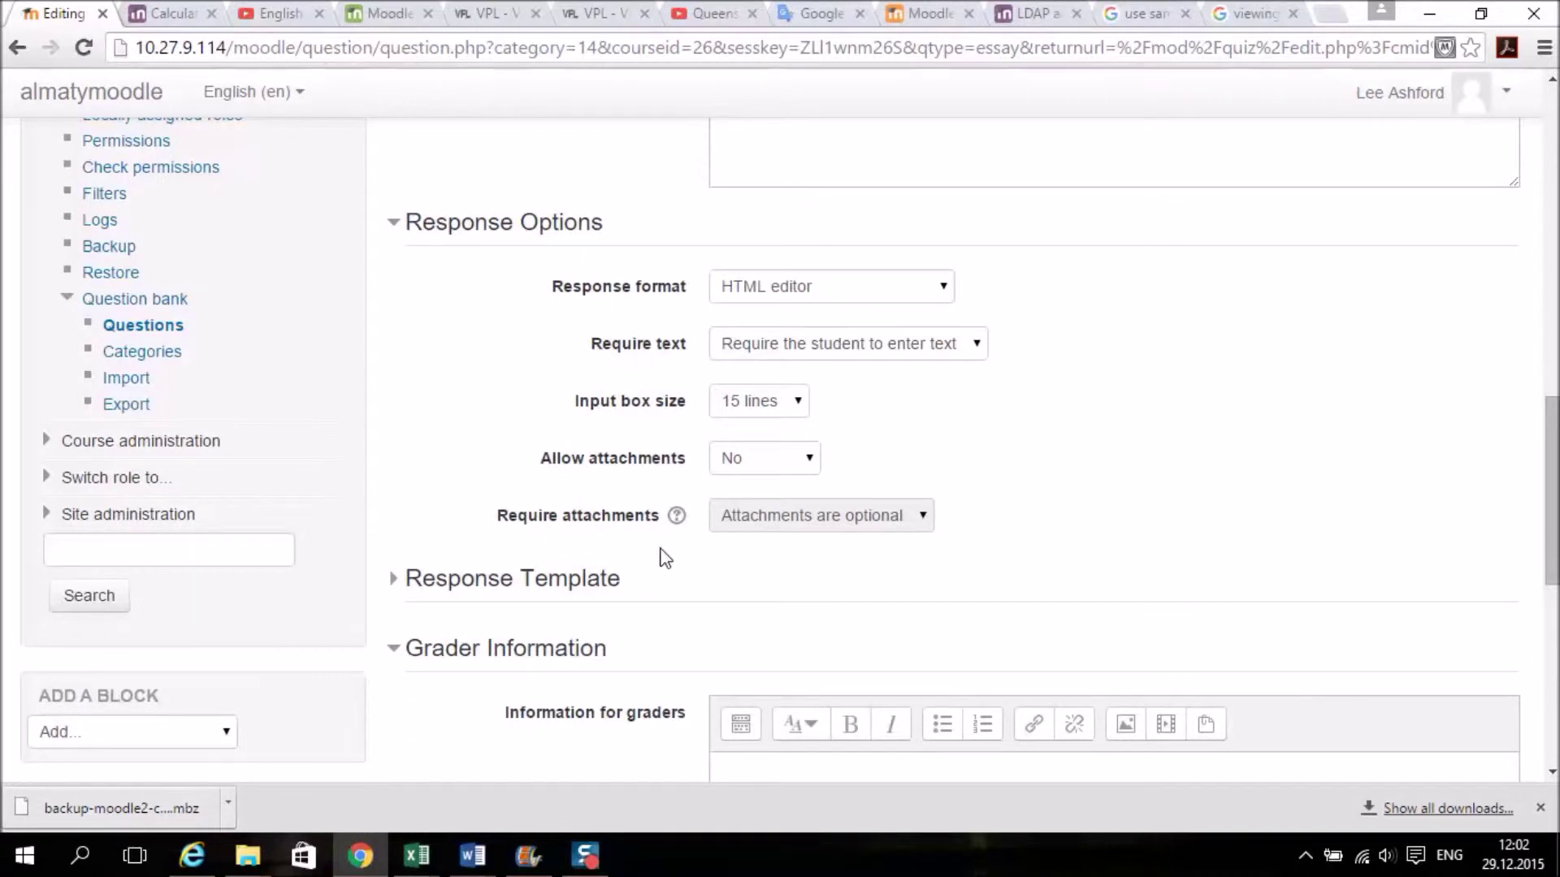
left_click(944, 287)
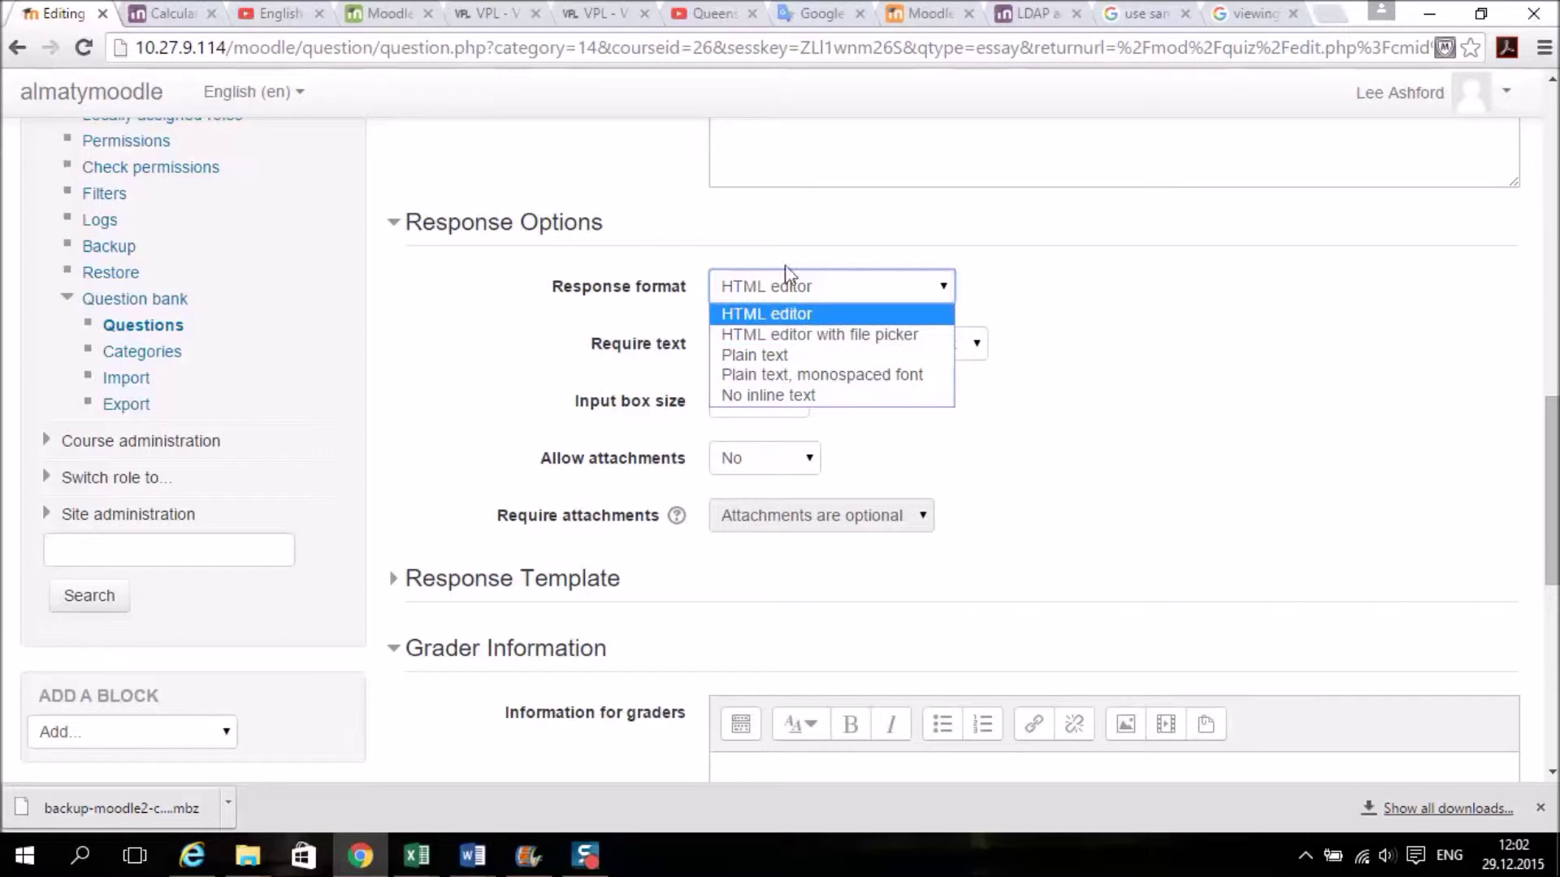
Set the response format to HTML editor with file picker, keeping a 15-line input box.
left_click(673, 207)
scroll(670, 204, "up", 3)
scroll(670, 203, "up", 3)
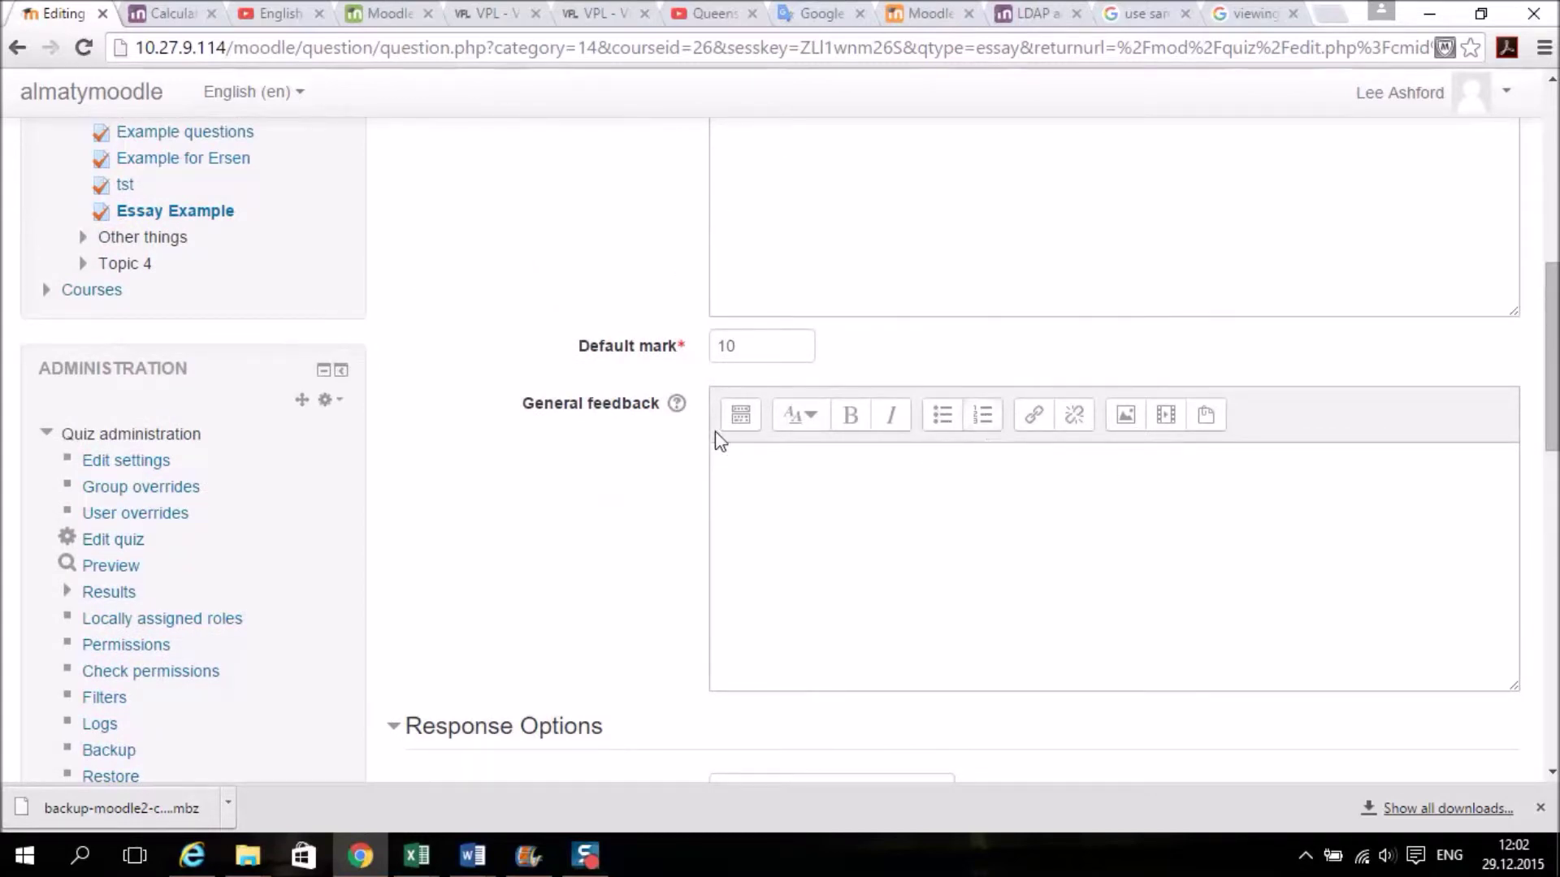
scroll(697, 459, "down", 5)
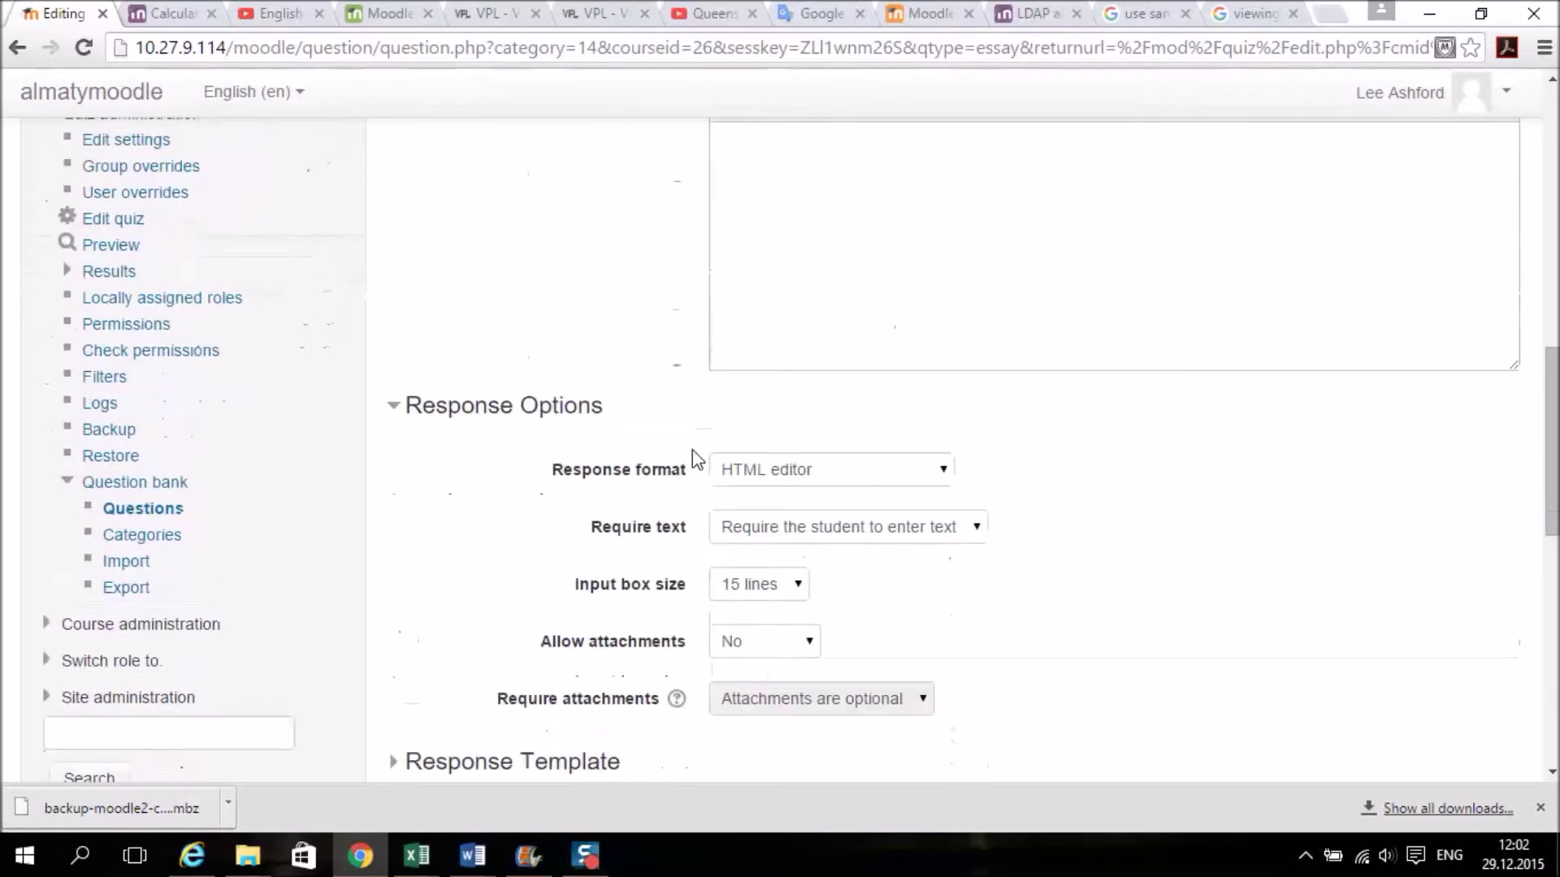
left_click(924, 400)
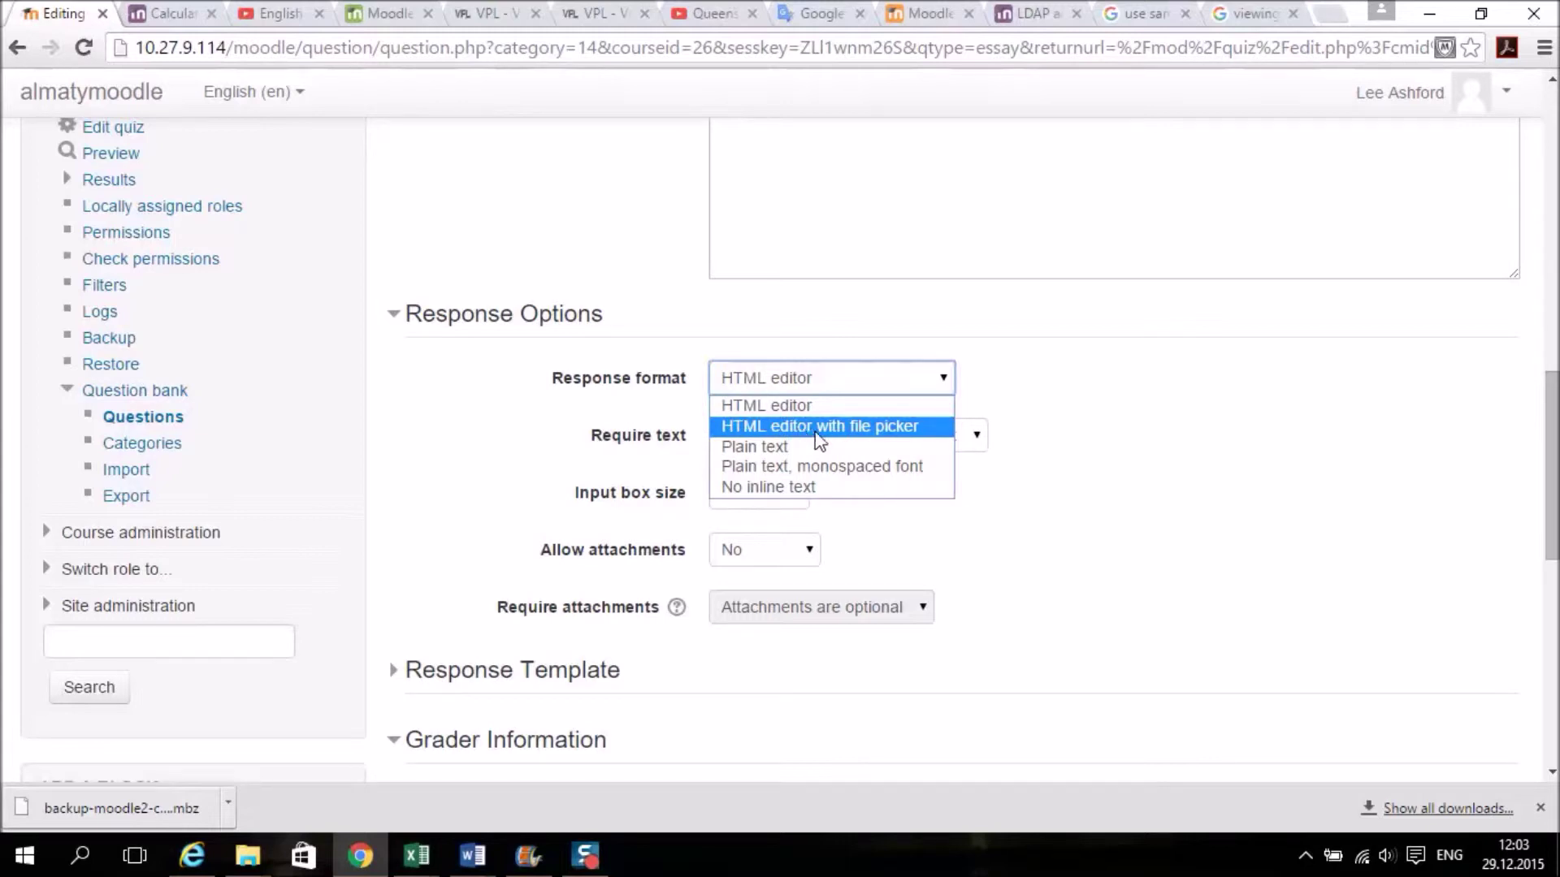
left_click(852, 428)
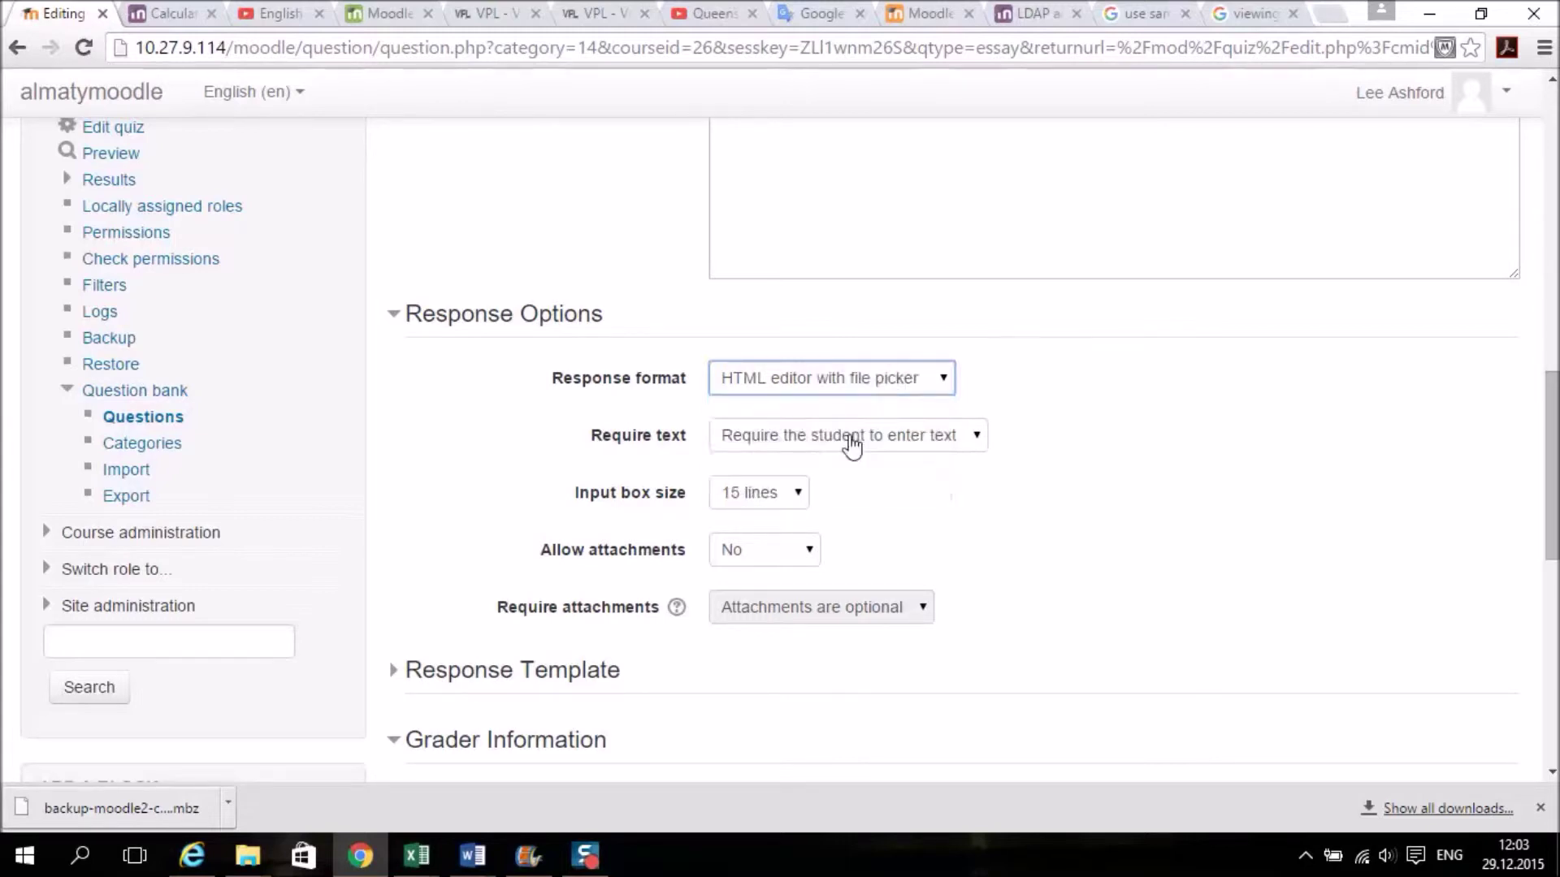
left_click(799, 496)
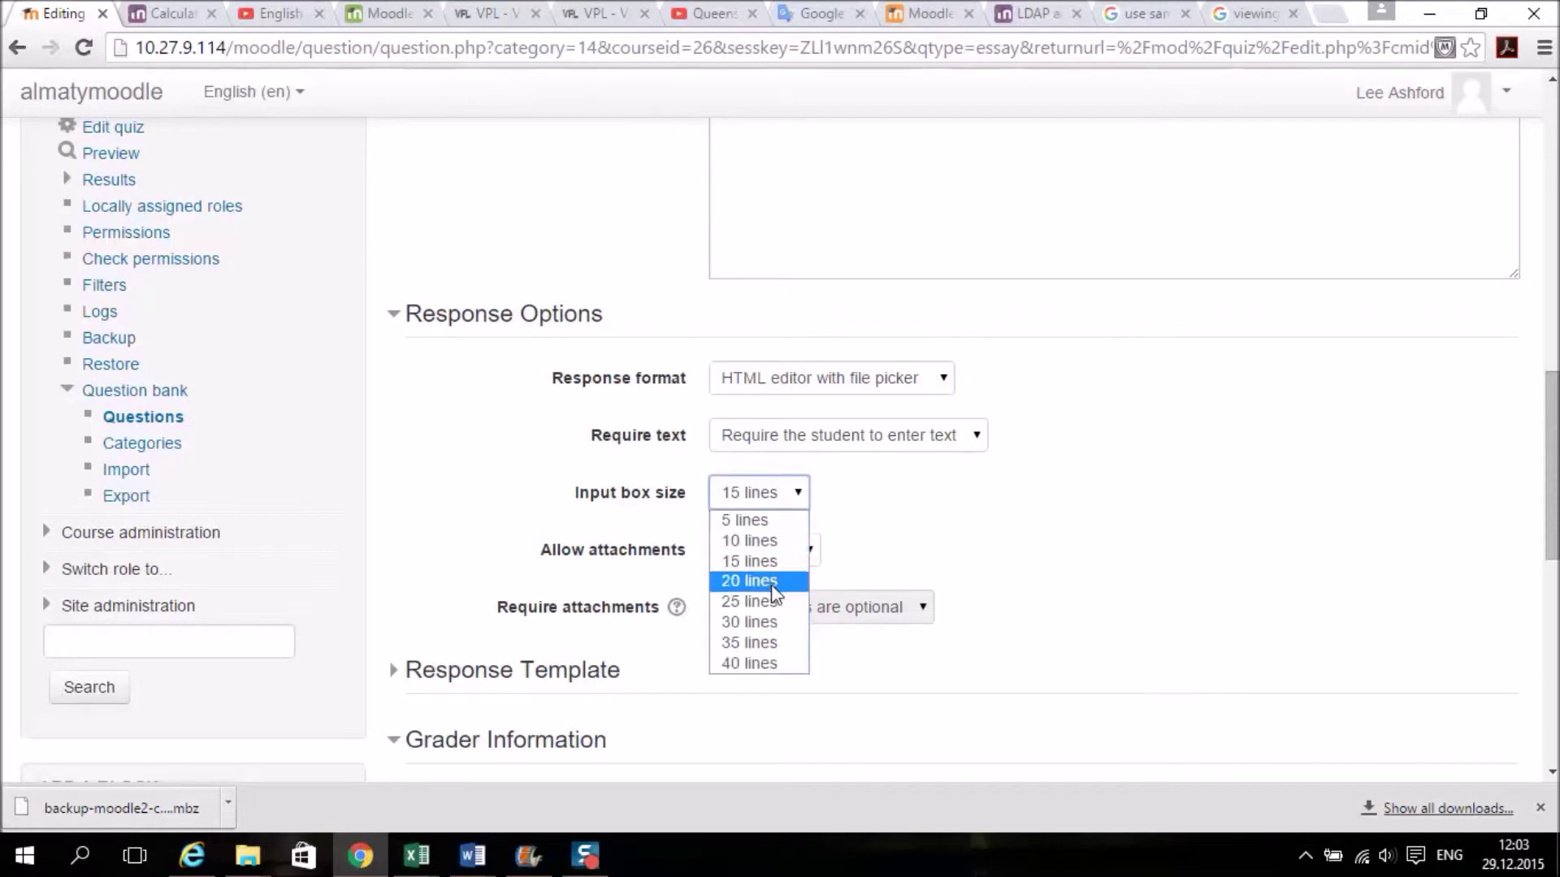
left_click(867, 495)
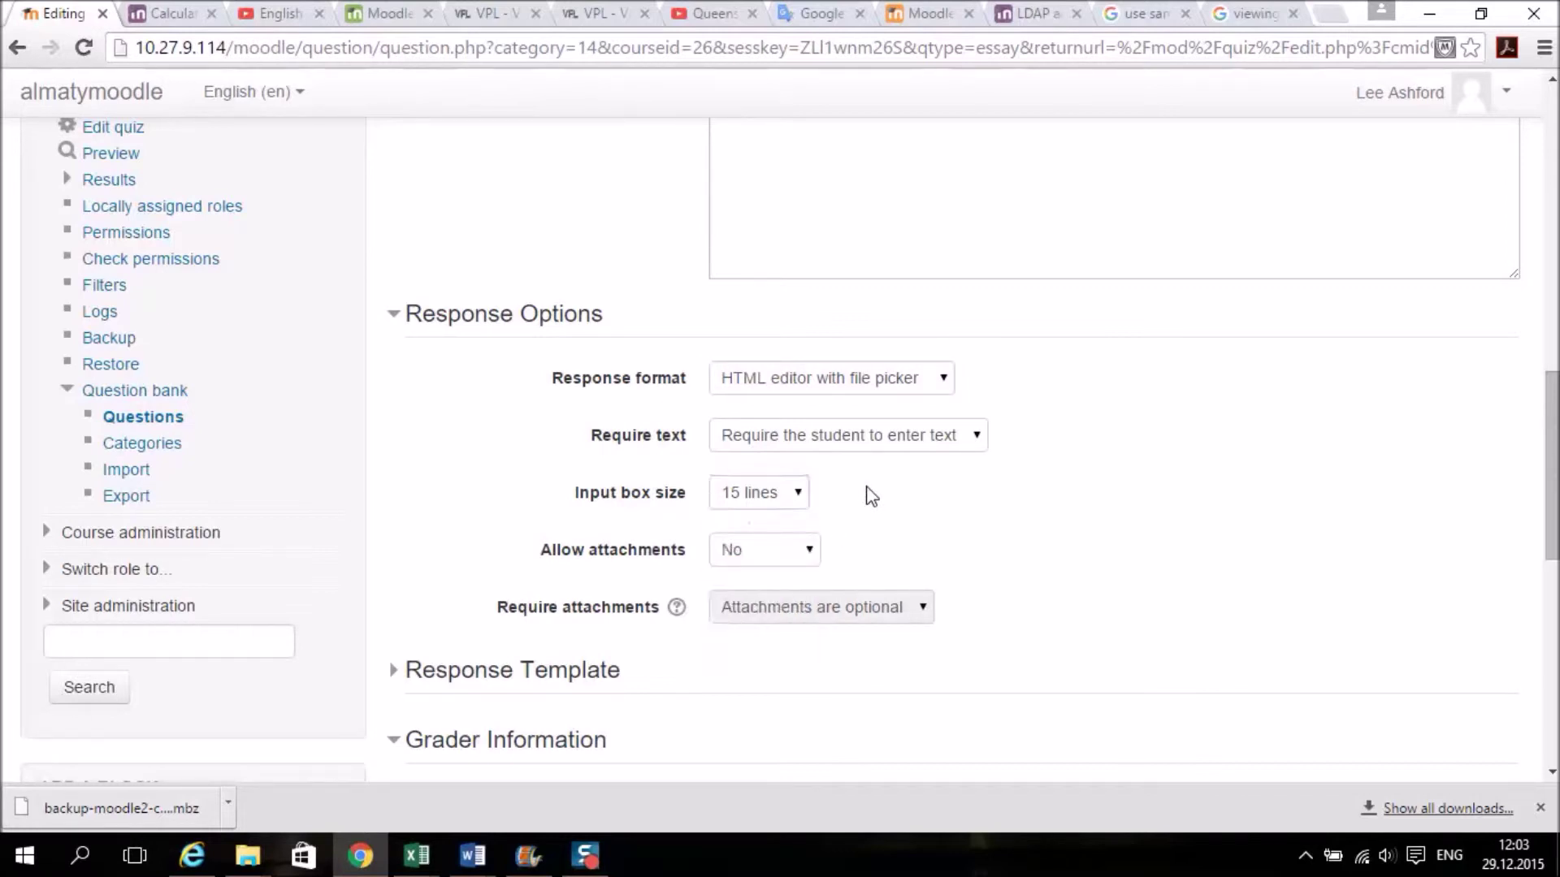
Allow 1 attachment per response.
left_click(808, 553)
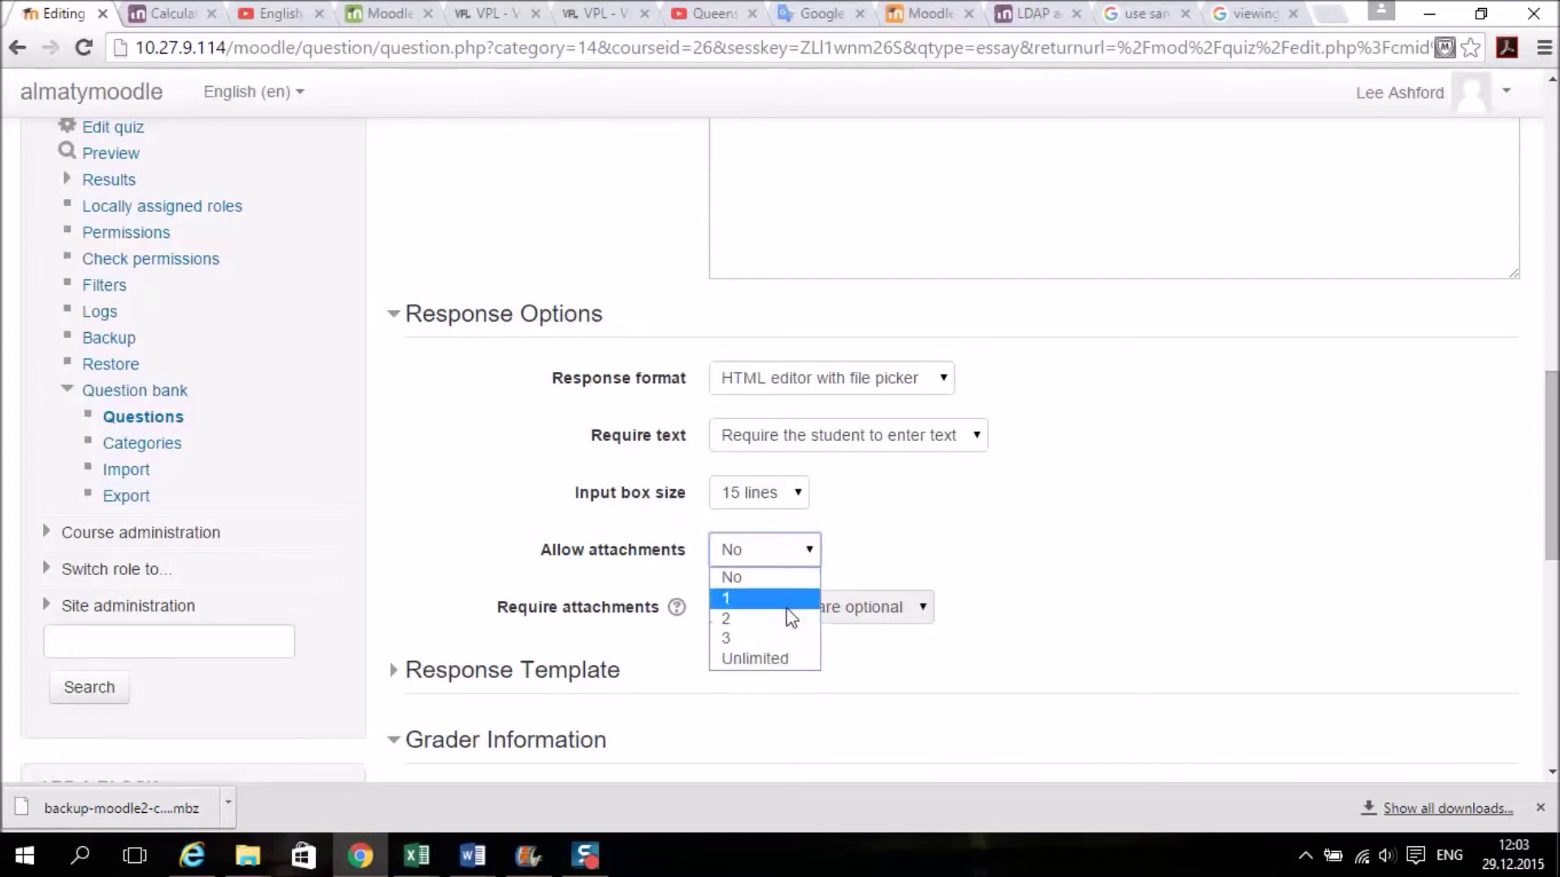
left_click(900, 557)
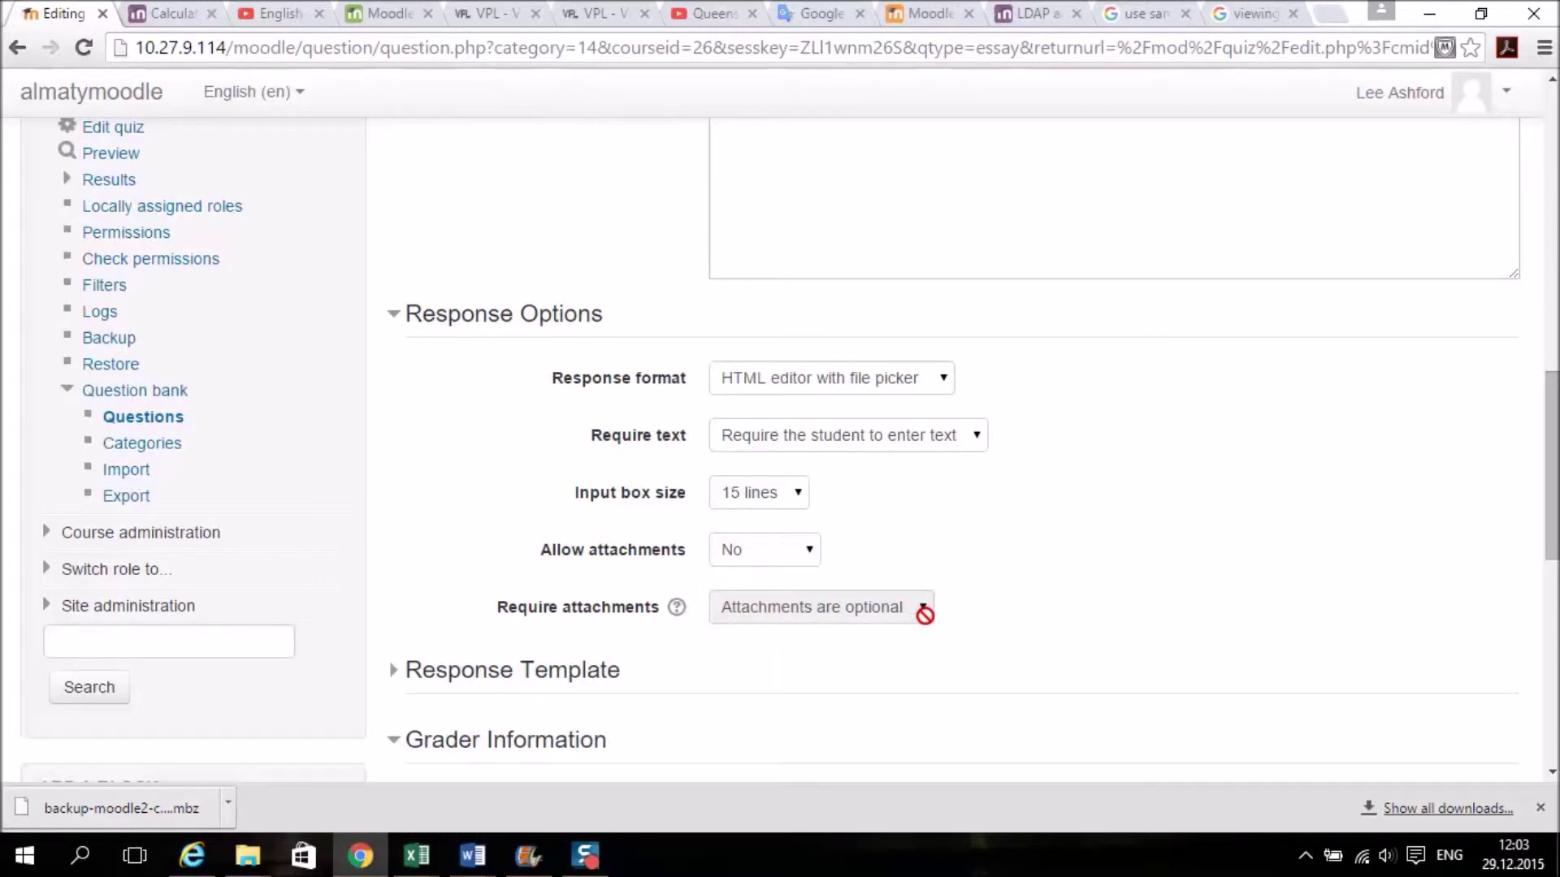
left_click(812, 548)
left_click(780, 602)
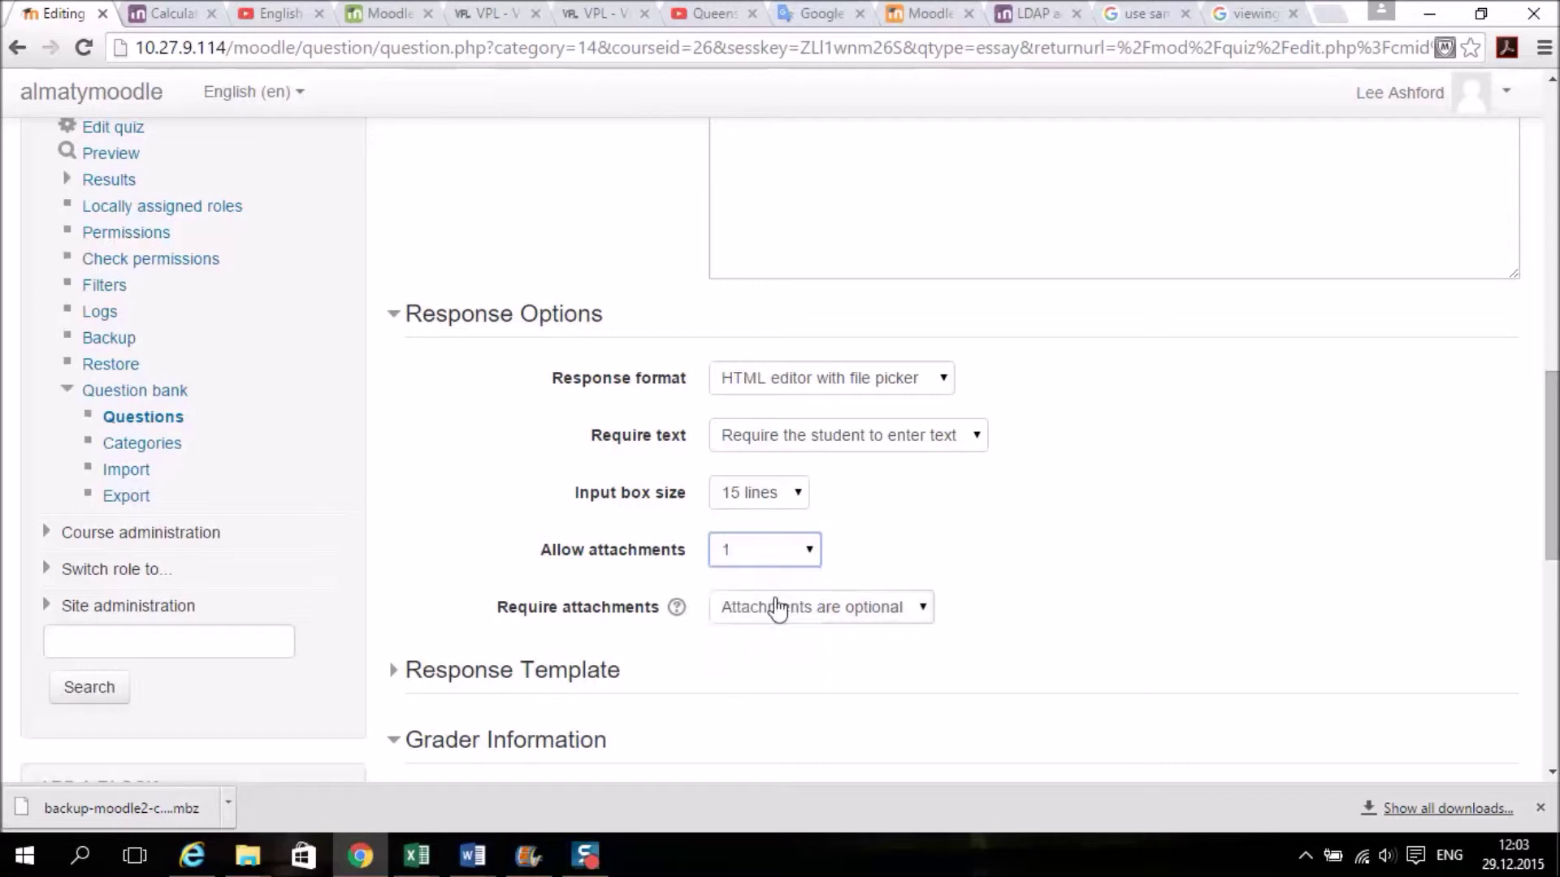
left_click(903, 616)
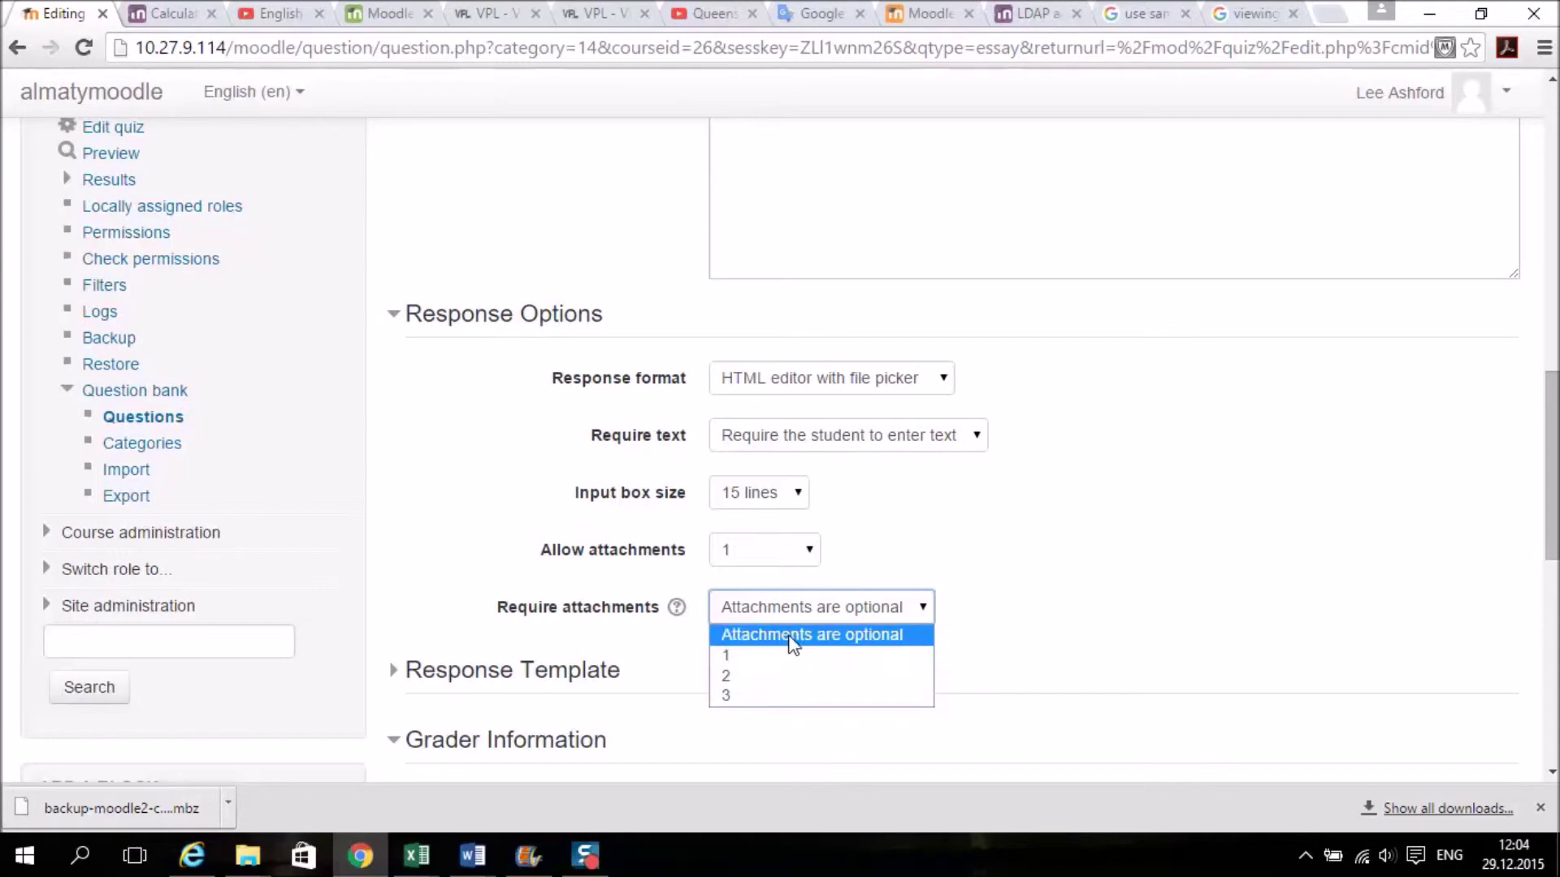
Leave attachments optional and save the essay question while continuing to edit.
left_click(986, 607)
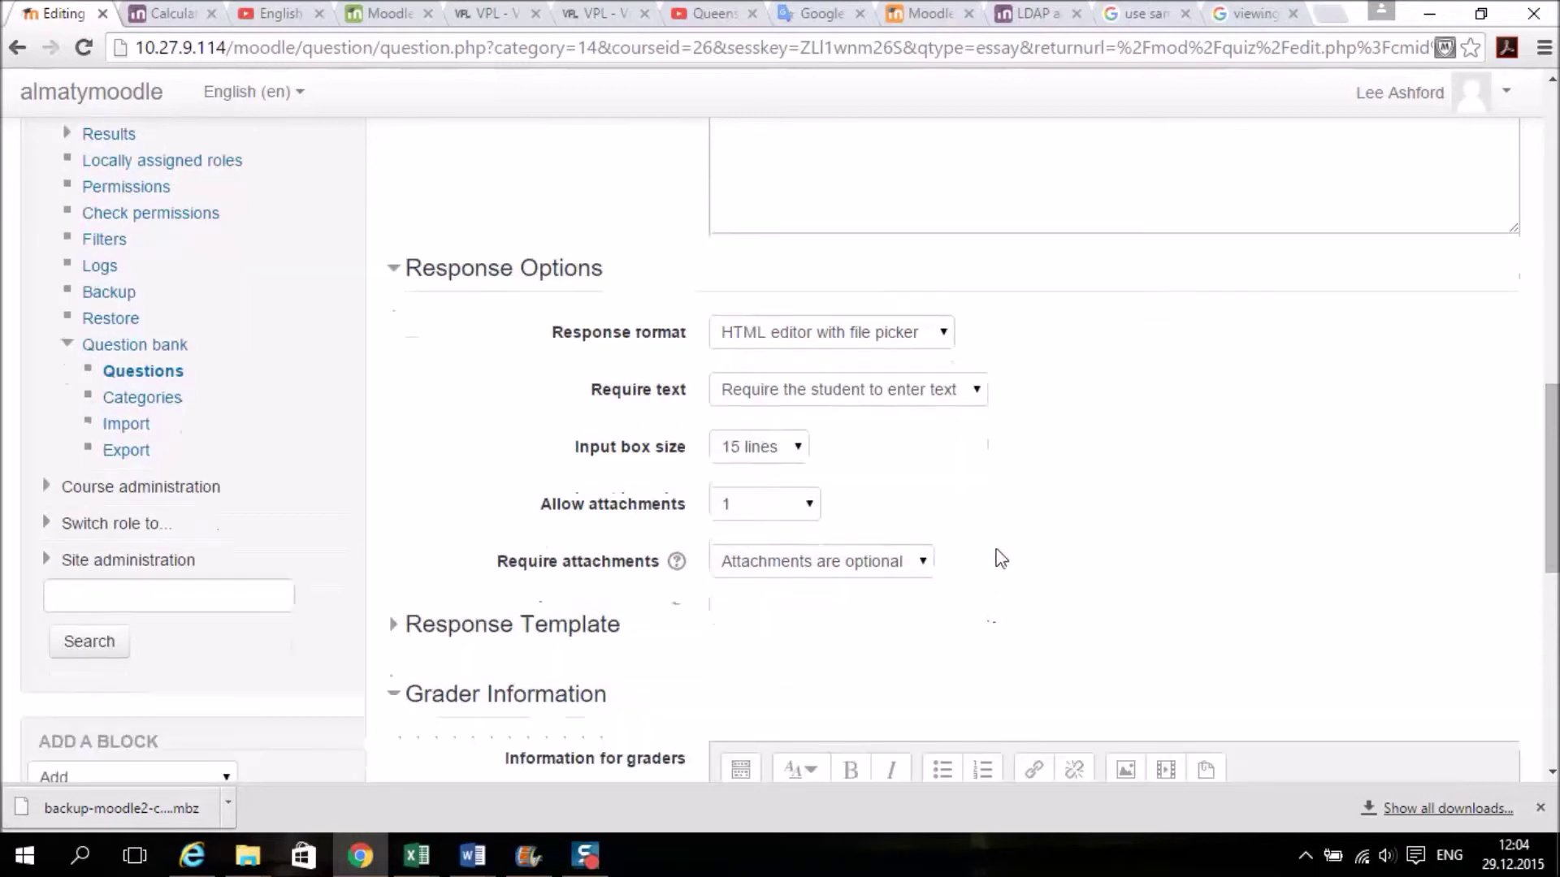
scroll(1001, 558, "down", 6)
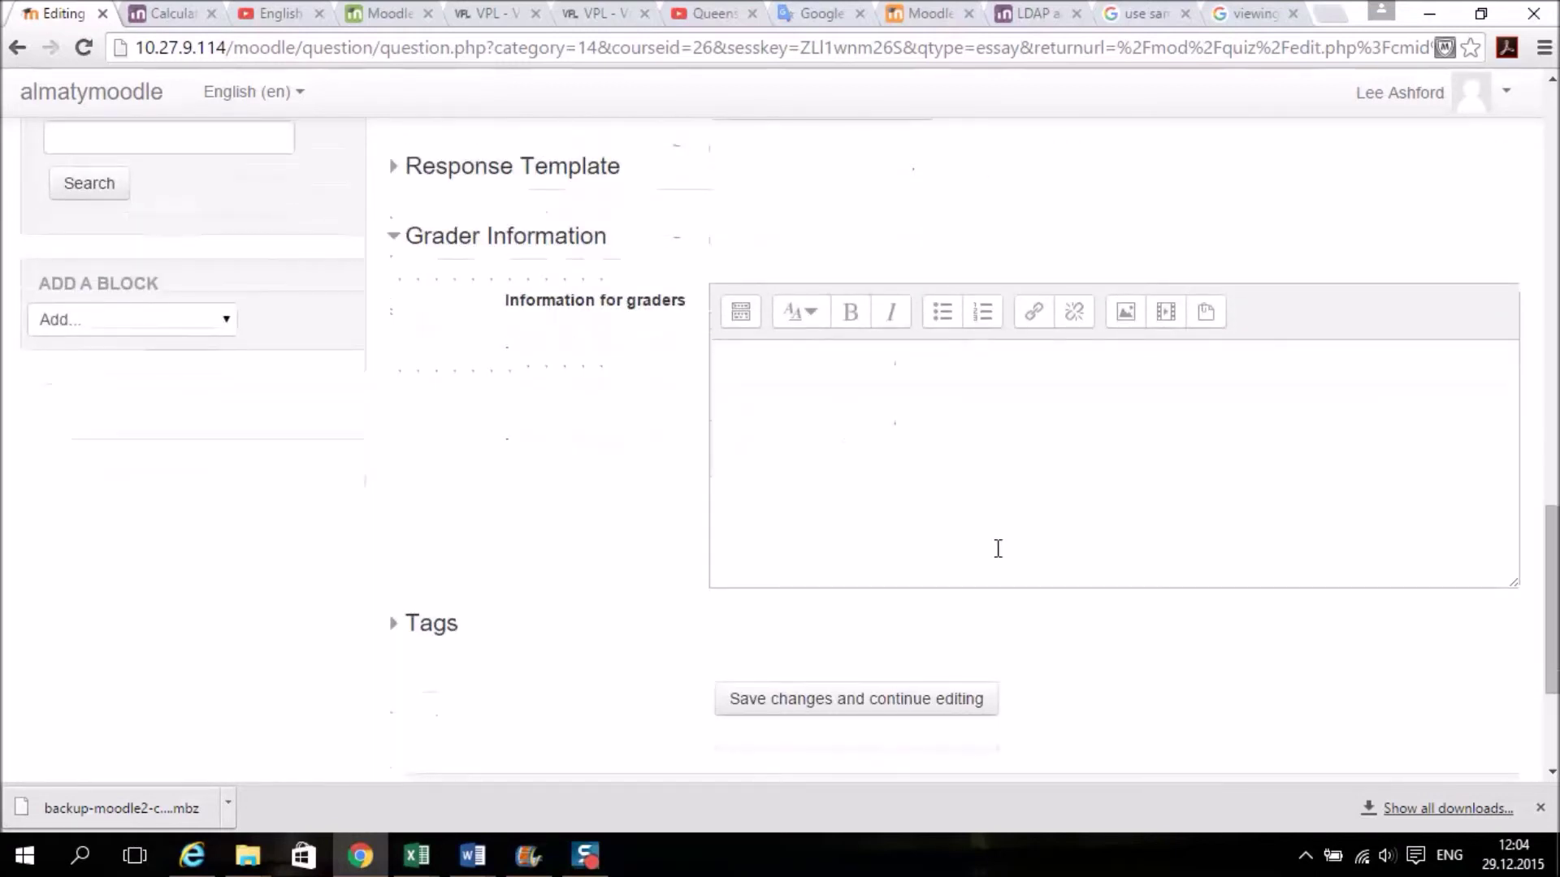
left_click(866, 377)
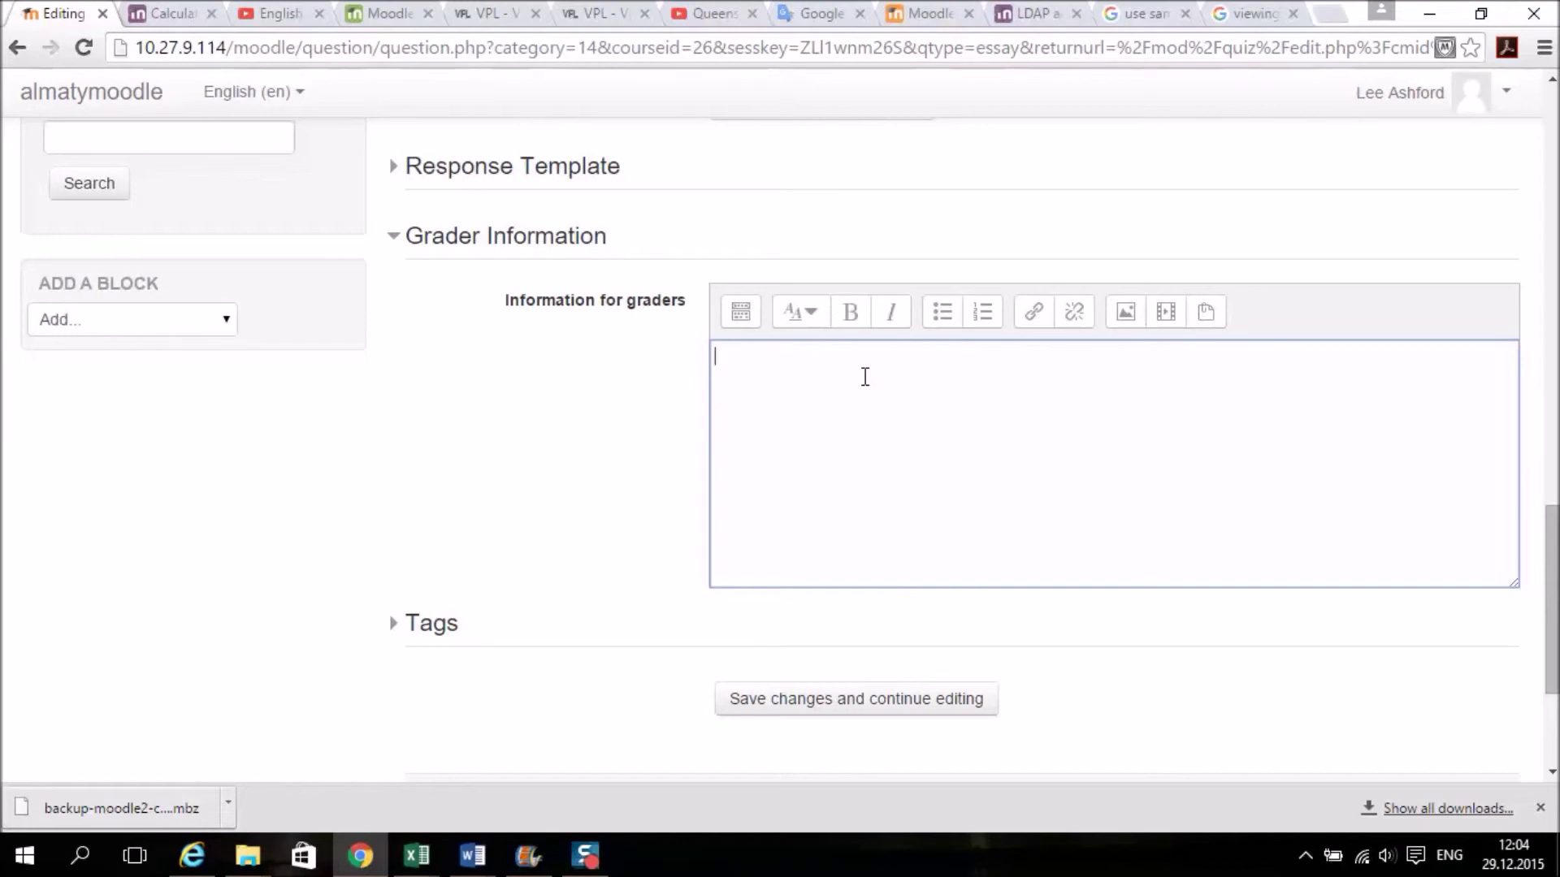
left_click(862, 709)
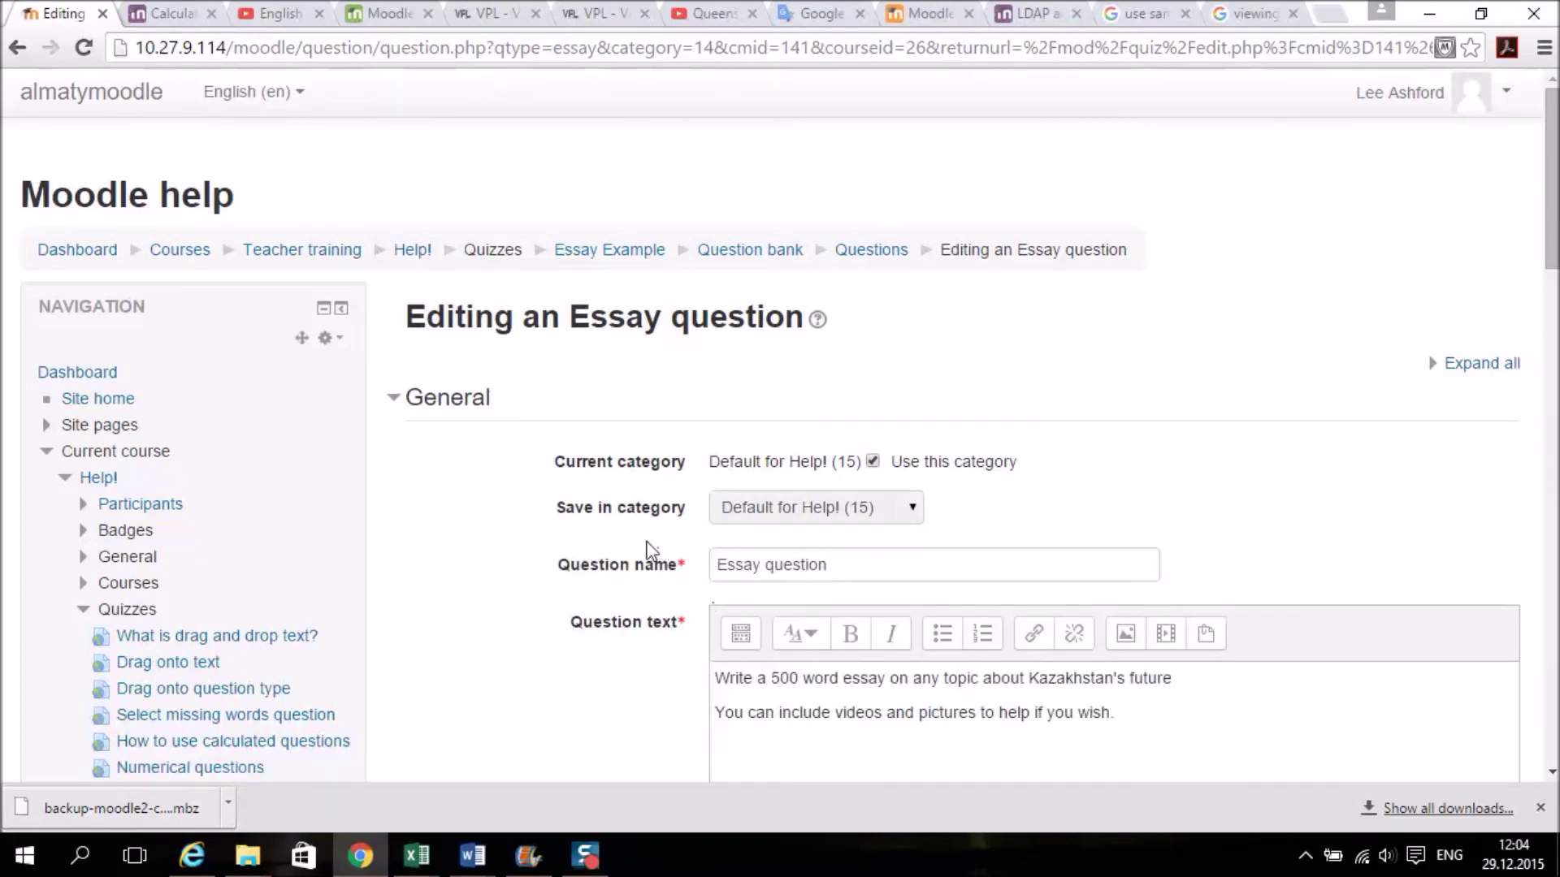
Preview the Kazakhstan essay question as a student would see it.
scroll(648, 547, "down", 2)
scroll(648, 547, "down", 15)
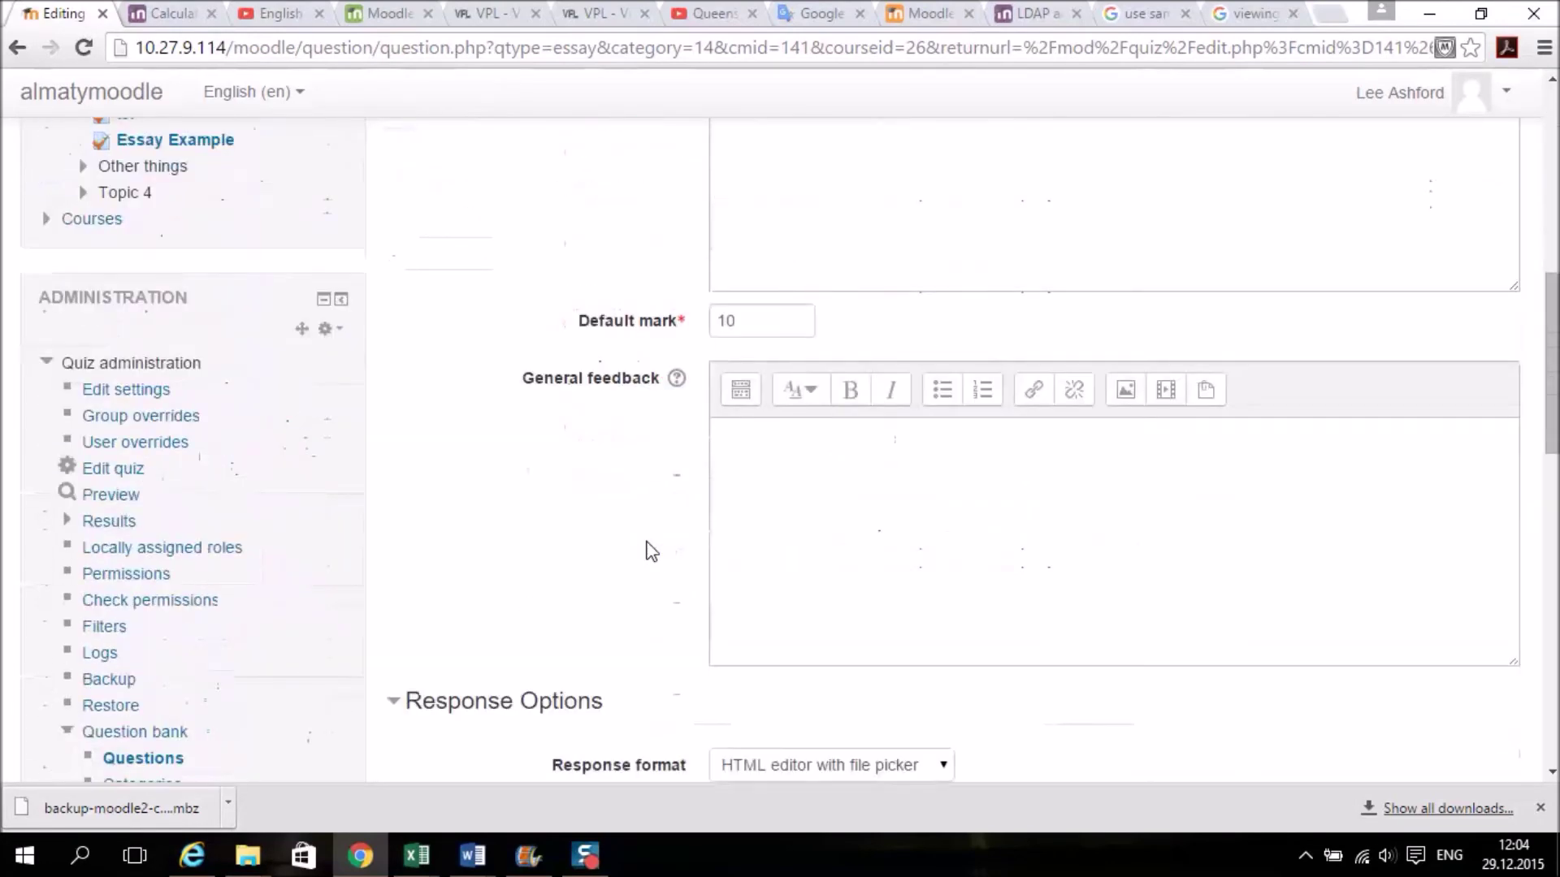
scroll(648, 553, "down", 10)
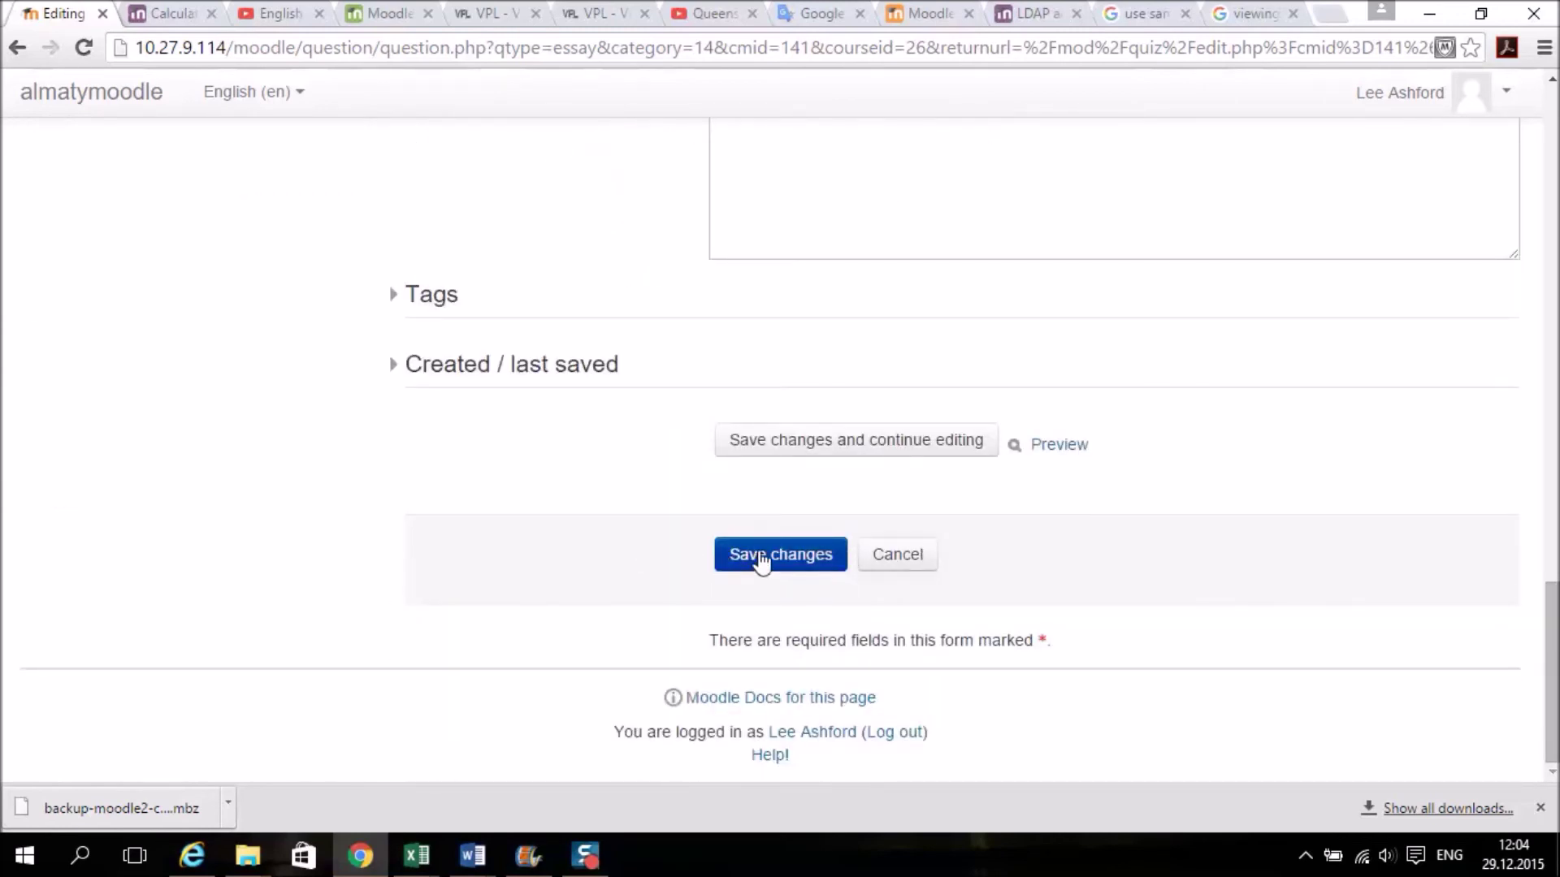
left_click(1060, 446)
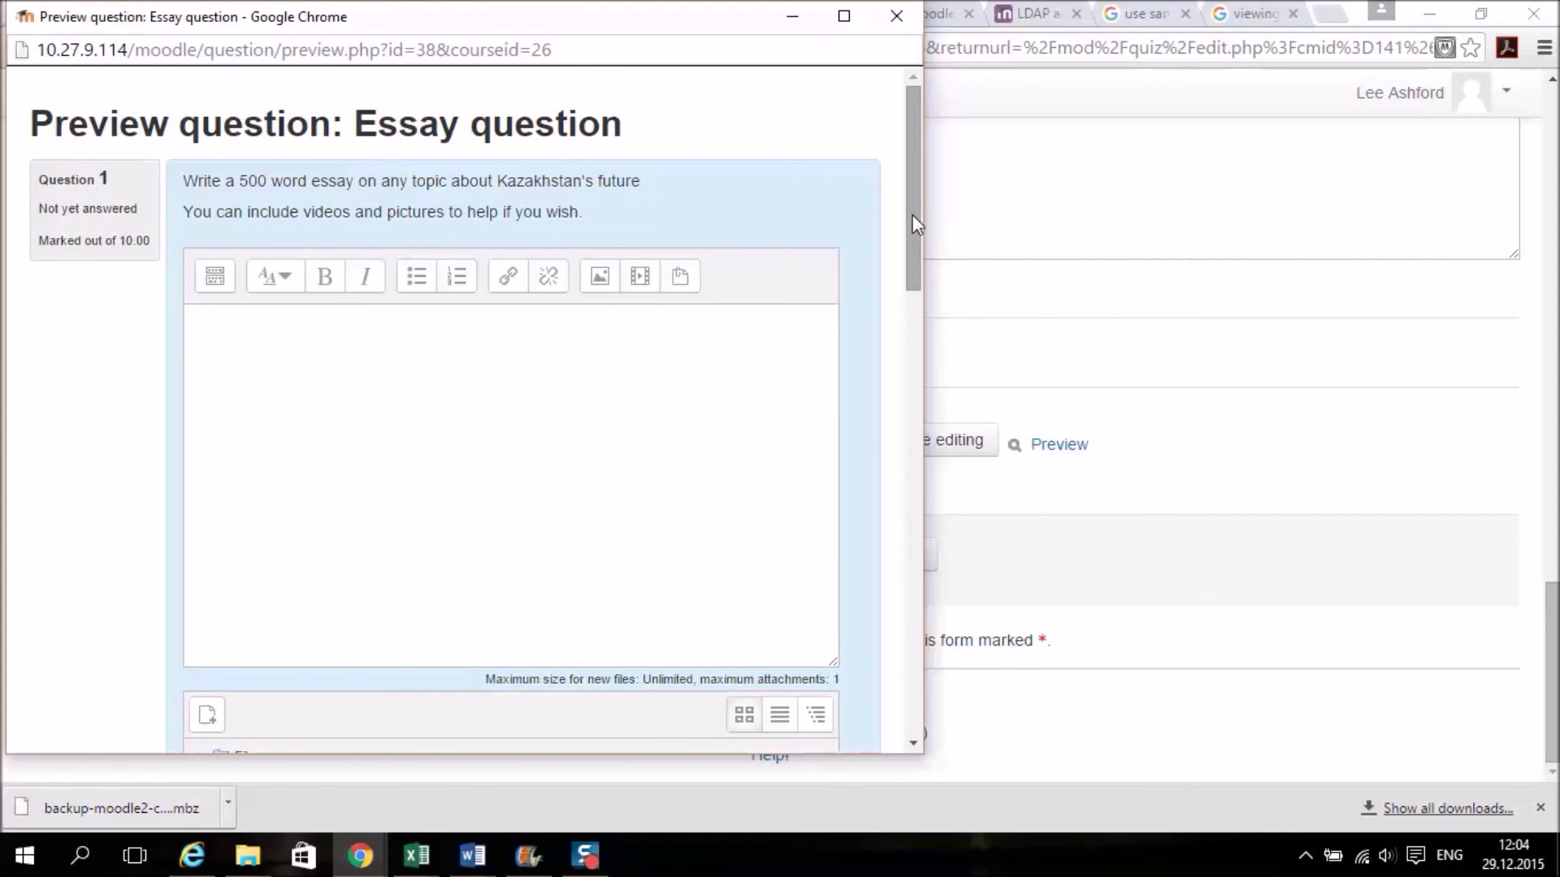
left_click_drag(913, 215, 909, 354)
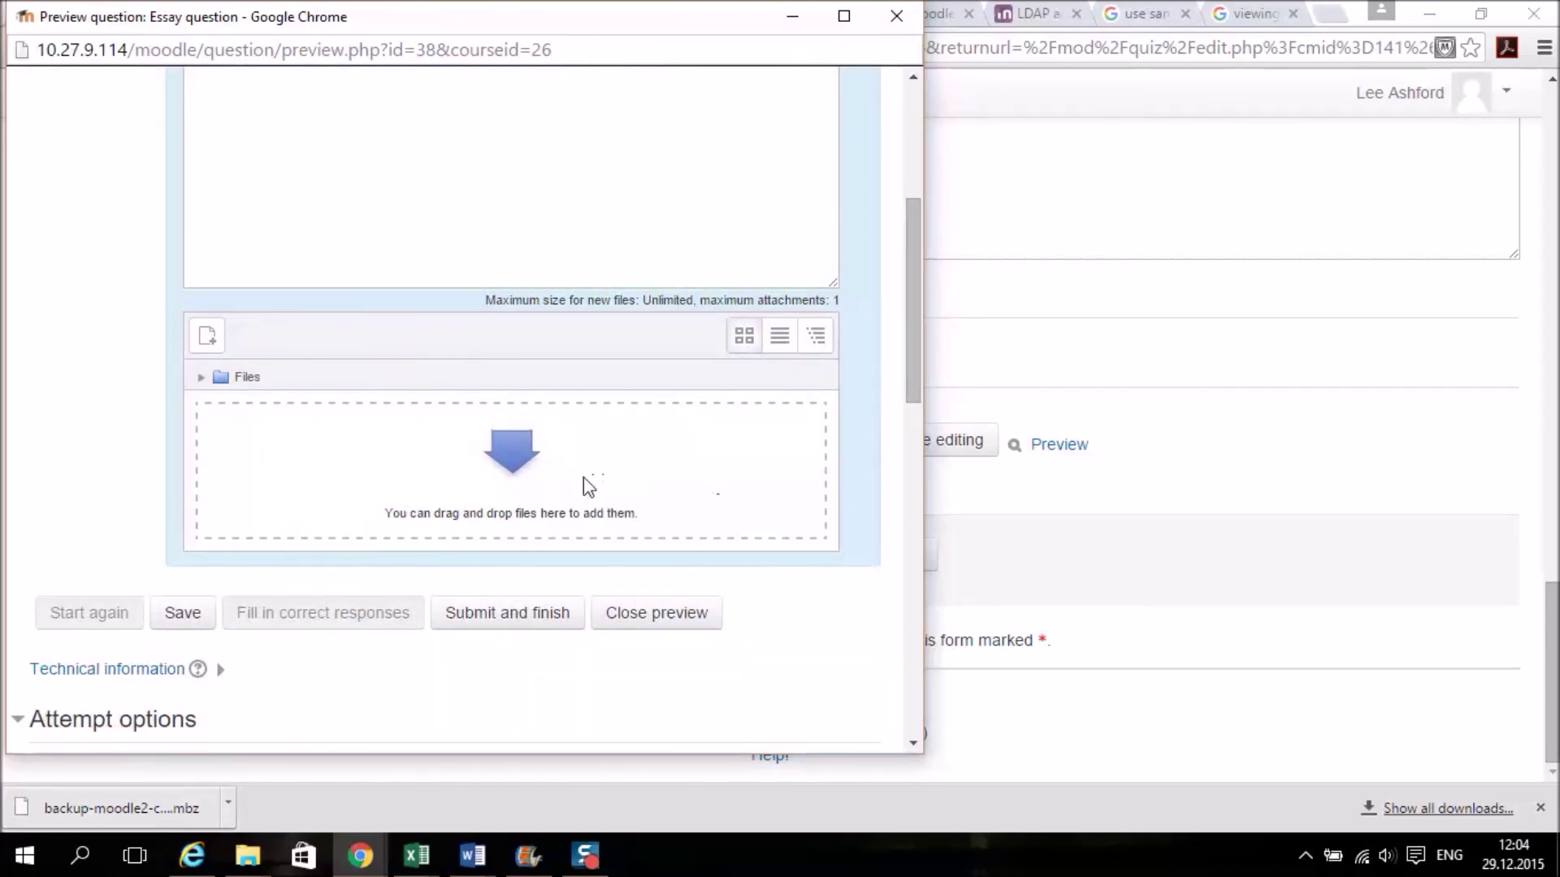